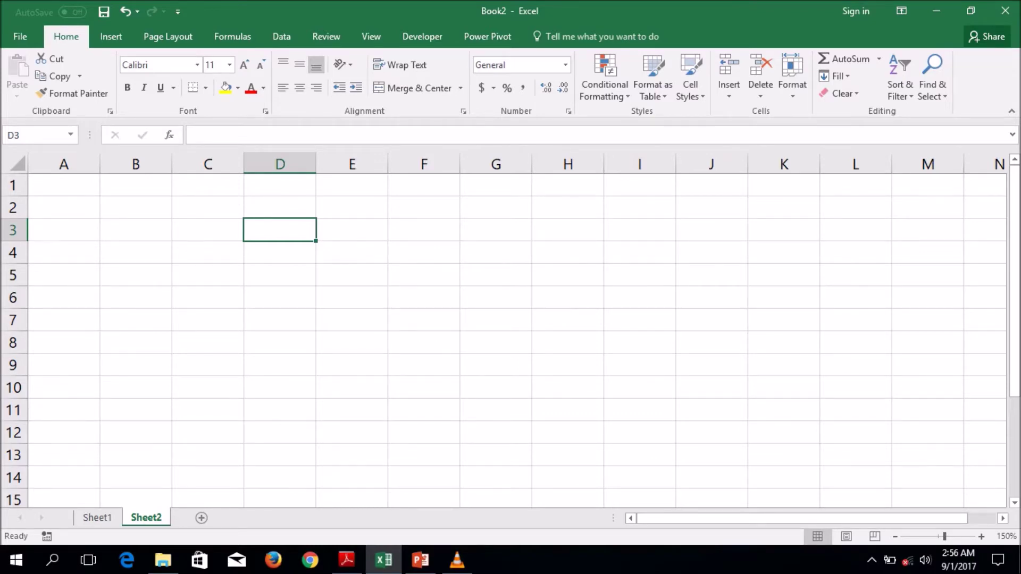
# Enter the first three people's first names in cells D3 to D5, one per row
pyautogui.write('Jewl')
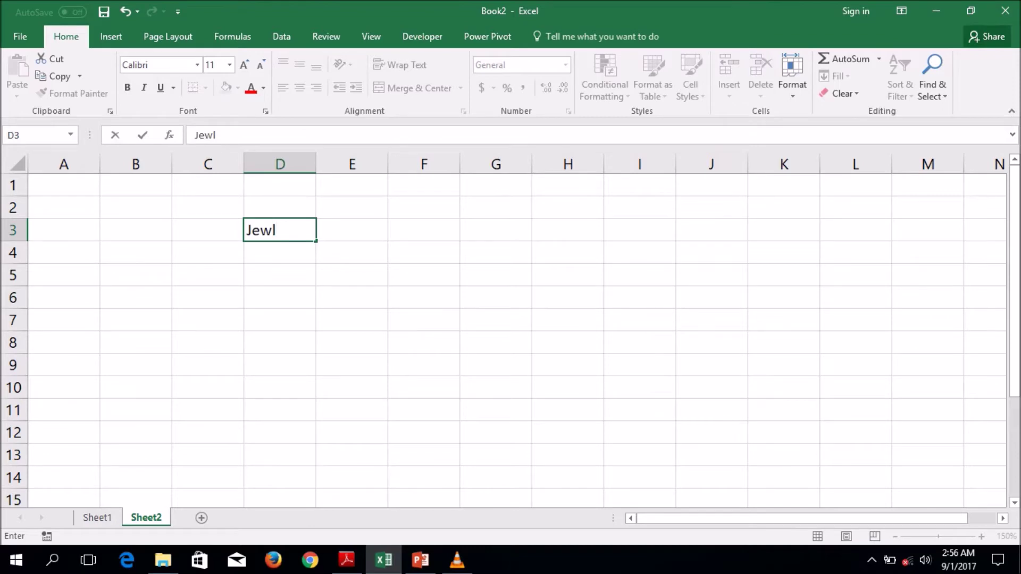
pyautogui.press('Return')
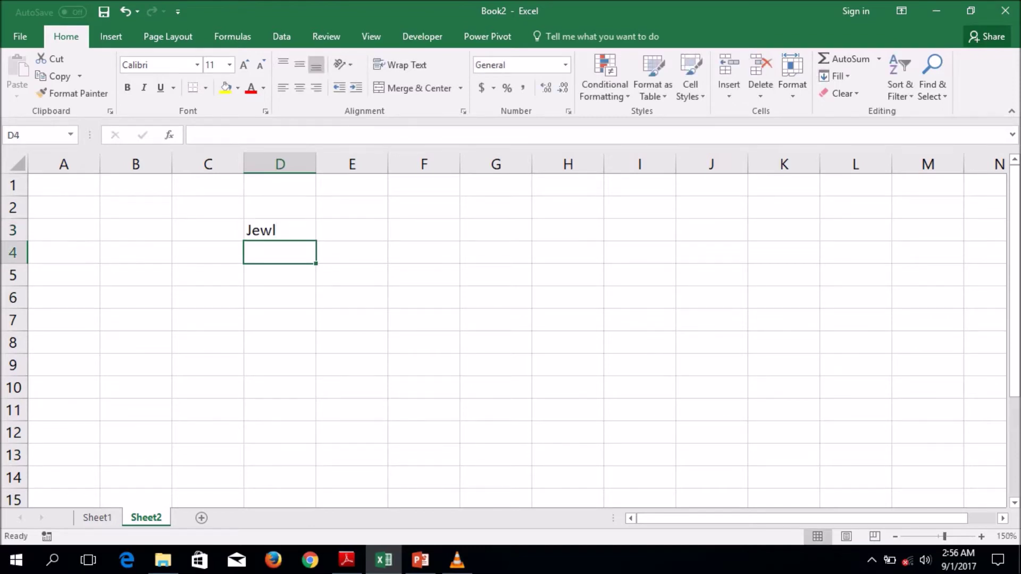
pyautogui.click(279, 229)
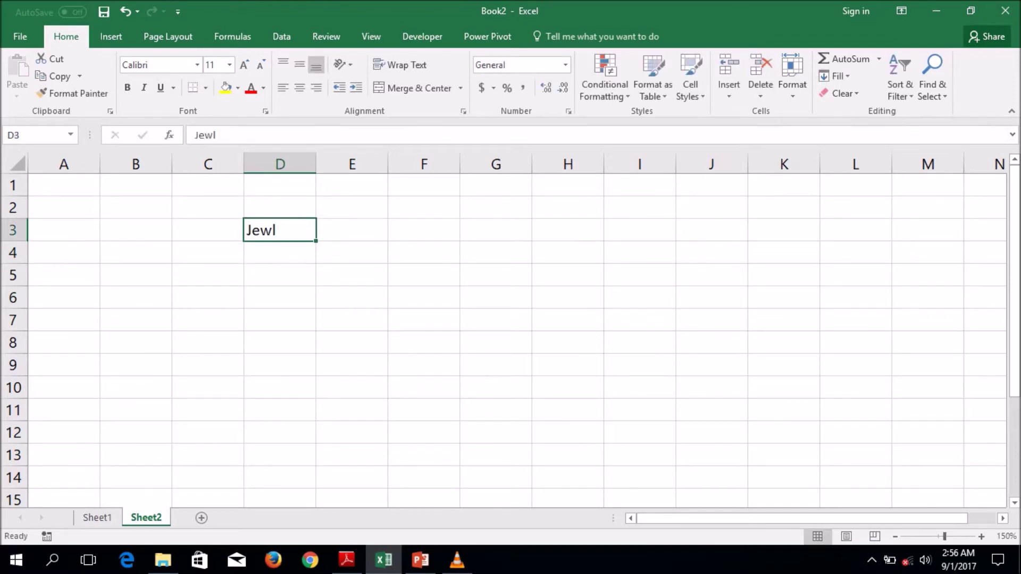
pyautogui.write('Je')
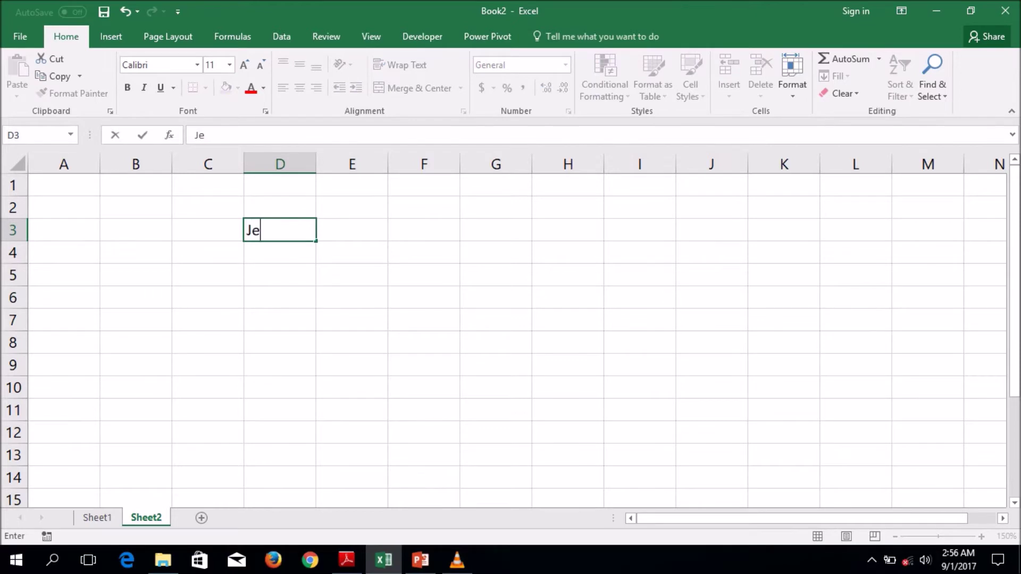
pyautogui.write('wel')
pyautogui.press('Return')
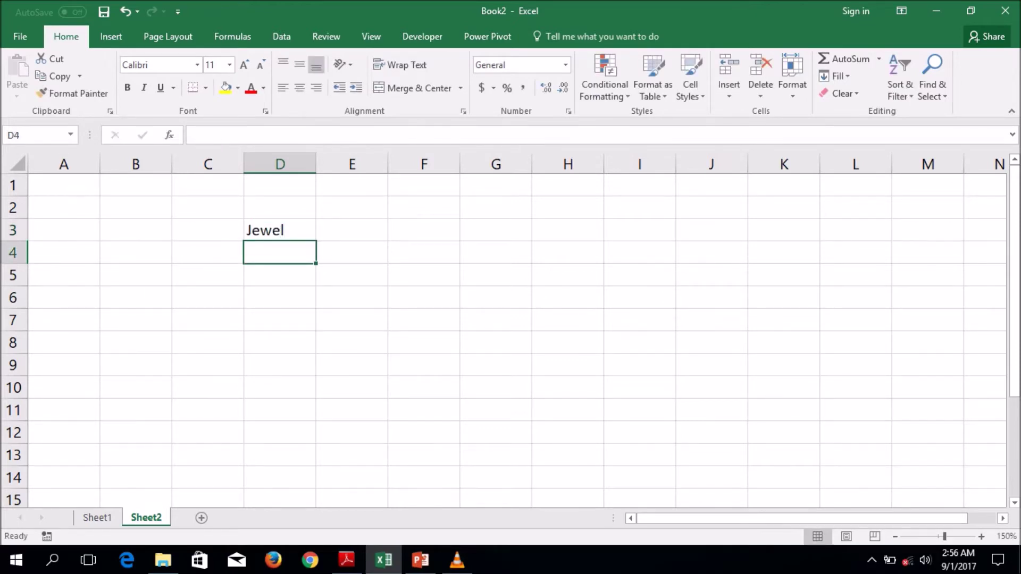
pyautogui.write('Rana')
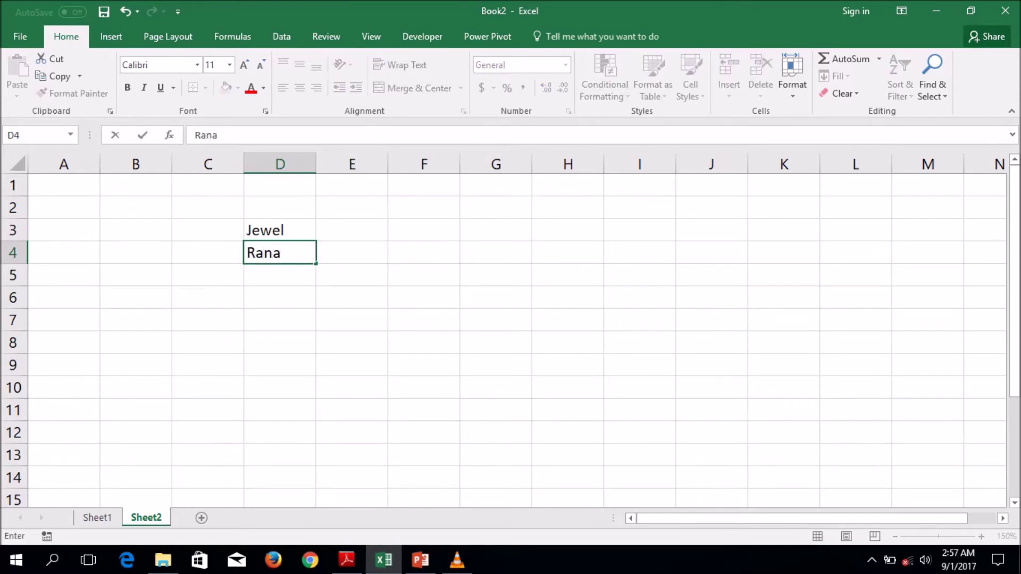
pyautogui.press('Return')
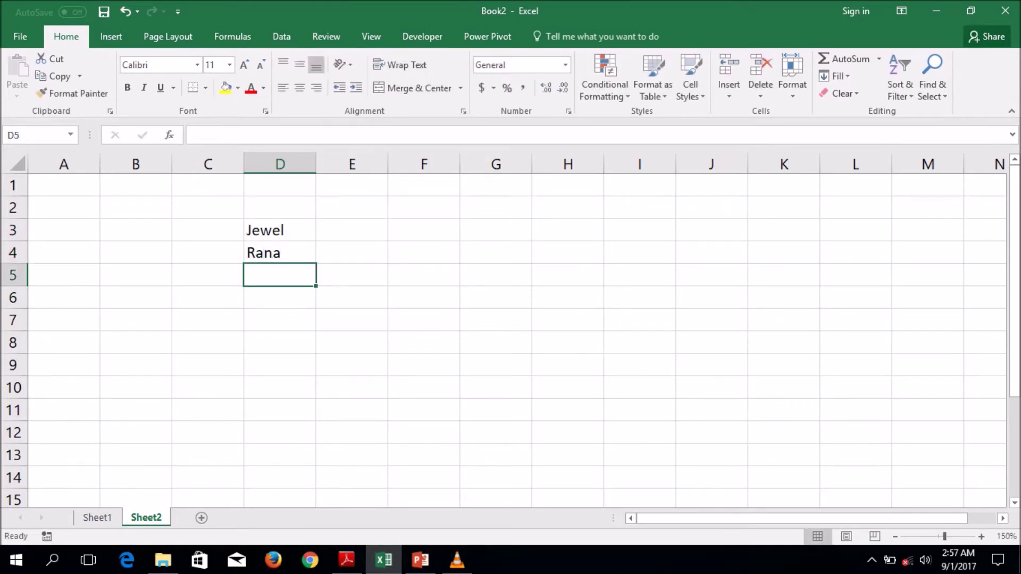
pyautogui.write('Shoa')
pyautogui.press('BackSpace')
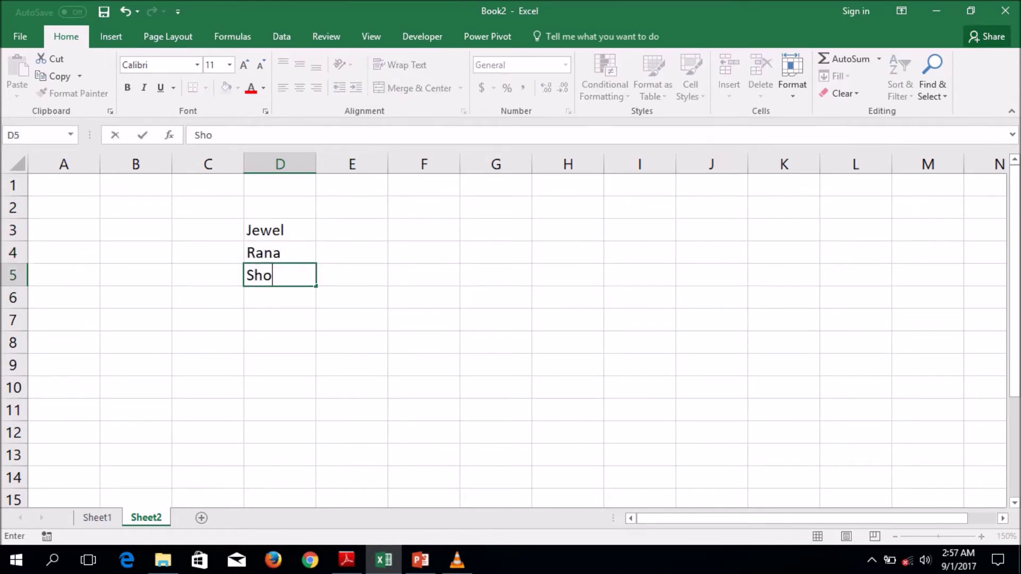
pyautogui.write('hel')
pyautogui.press('Return')
# Continue the name list in column D with four more first names in cells D6 to D9
pyautogui.write('Masu')
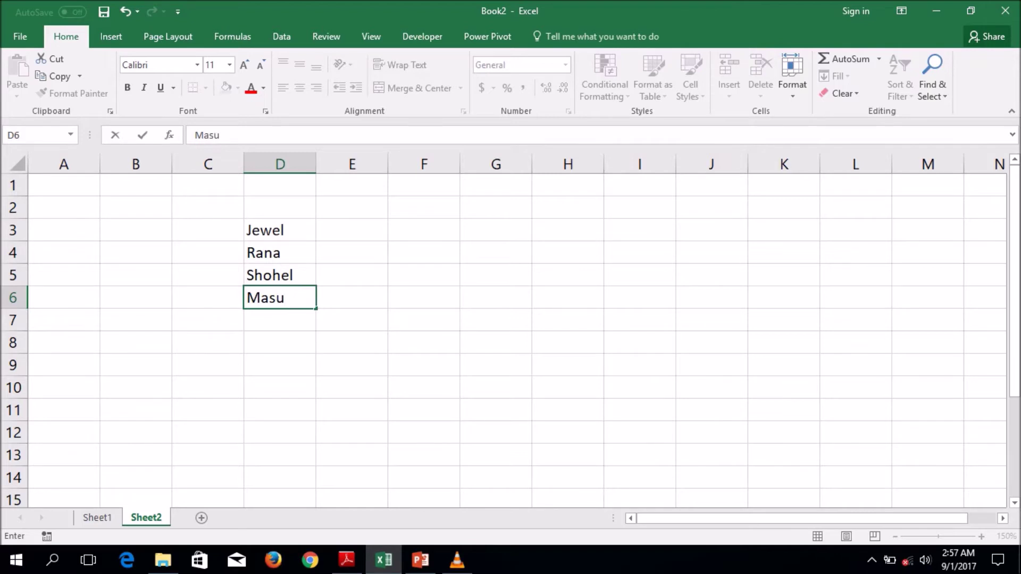
pyautogui.write('d')
pyautogui.press('Return')
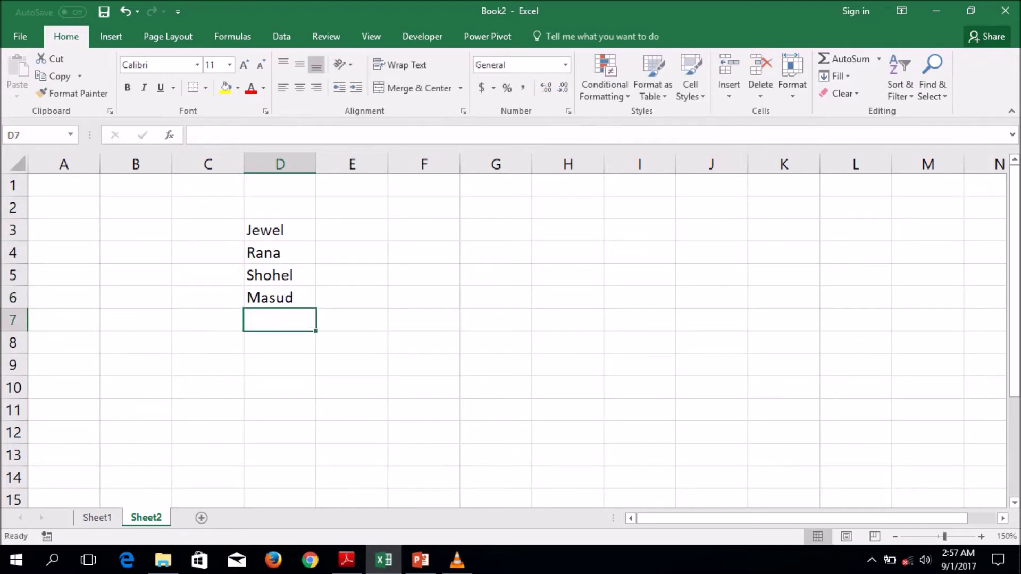
pyautogui.write('Rasel')
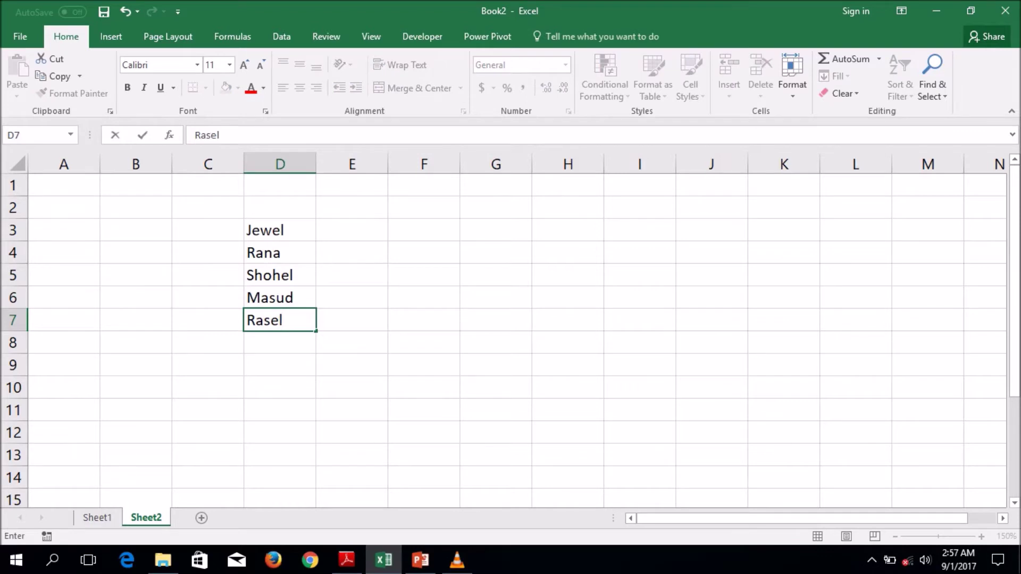
pyautogui.press('Return')
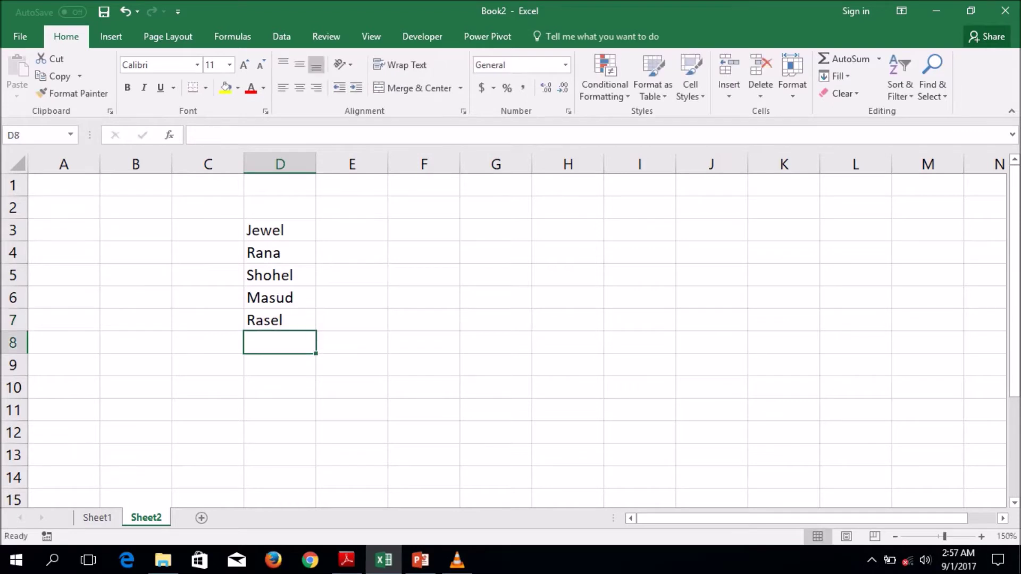
pyautogui.write('Kabir')
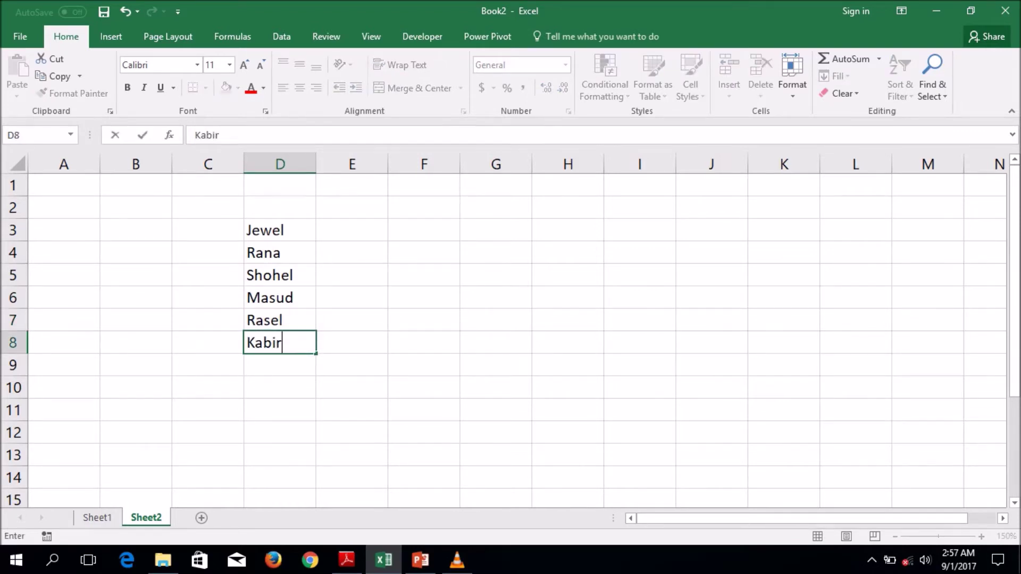
pyautogui.press('Return')
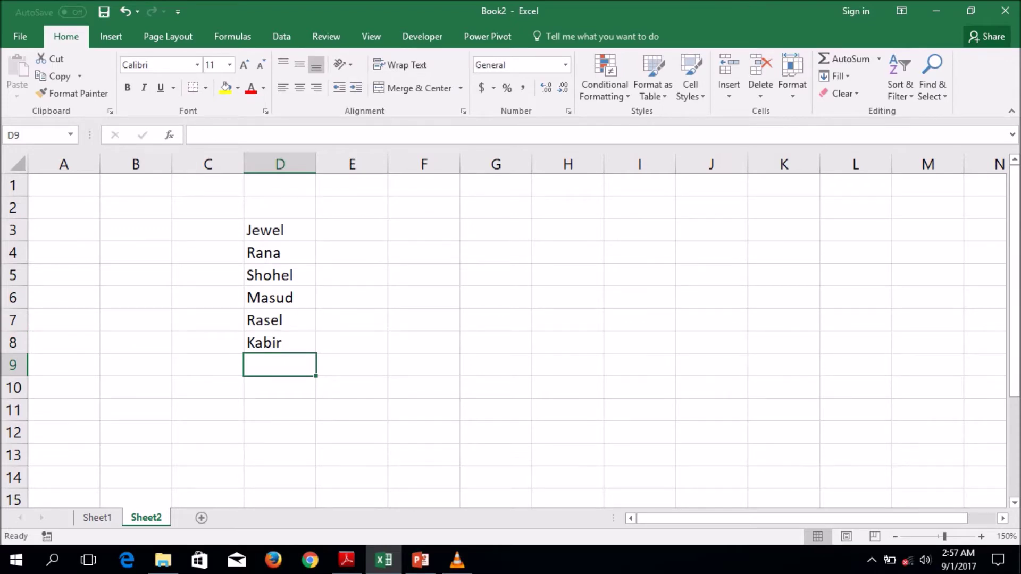
pyautogui.write('Mo')
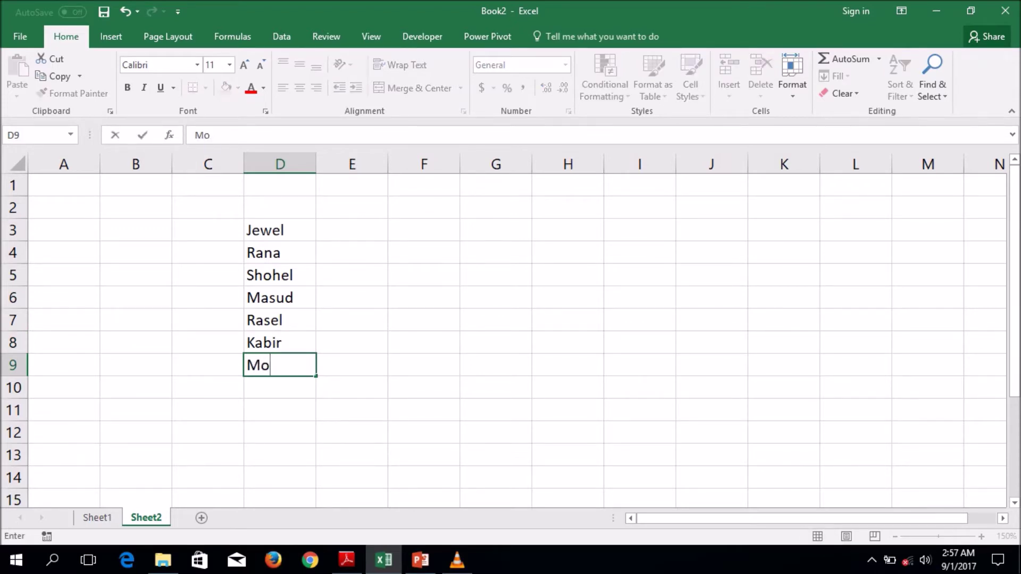
pyautogui.write('rad')
pyautogui.hotkey('ctrl', 'Return')
pyautogui.click(279, 387)
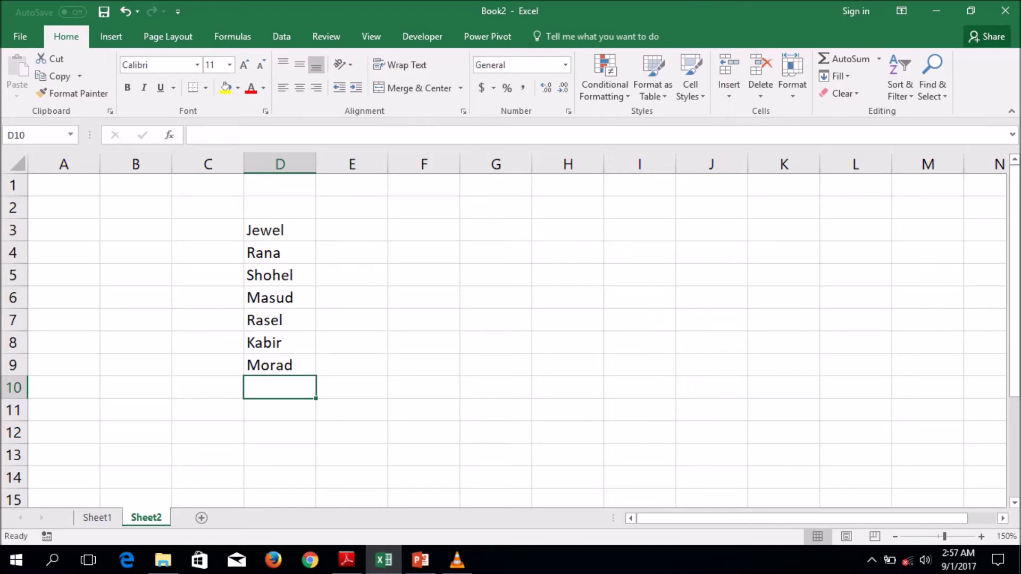
# Add the headers Name in D2 and Age in E2, and fill both header cells with yellow
pyautogui.click(351, 229)
pyautogui.click(279, 207)
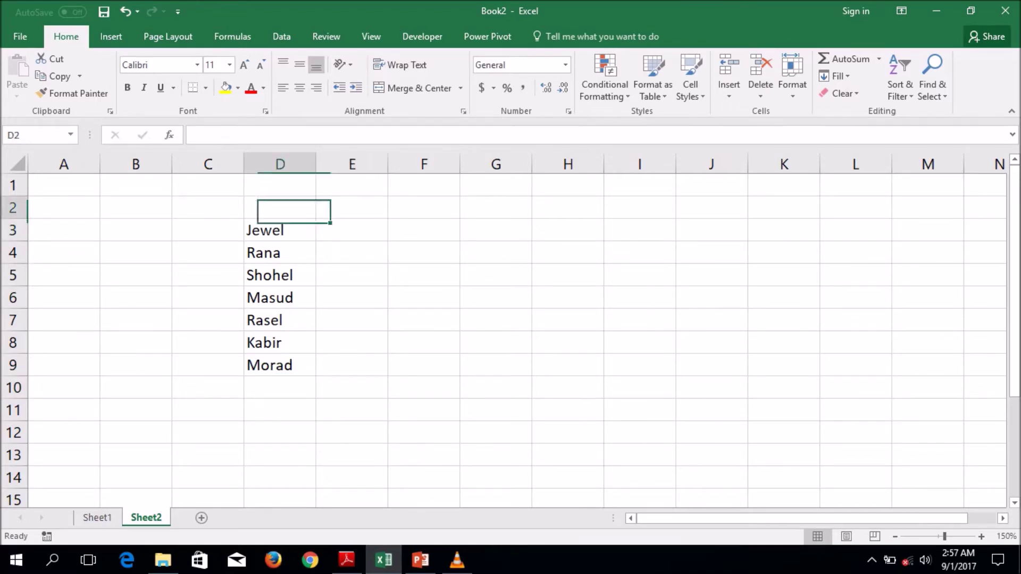
pyautogui.write('Name')
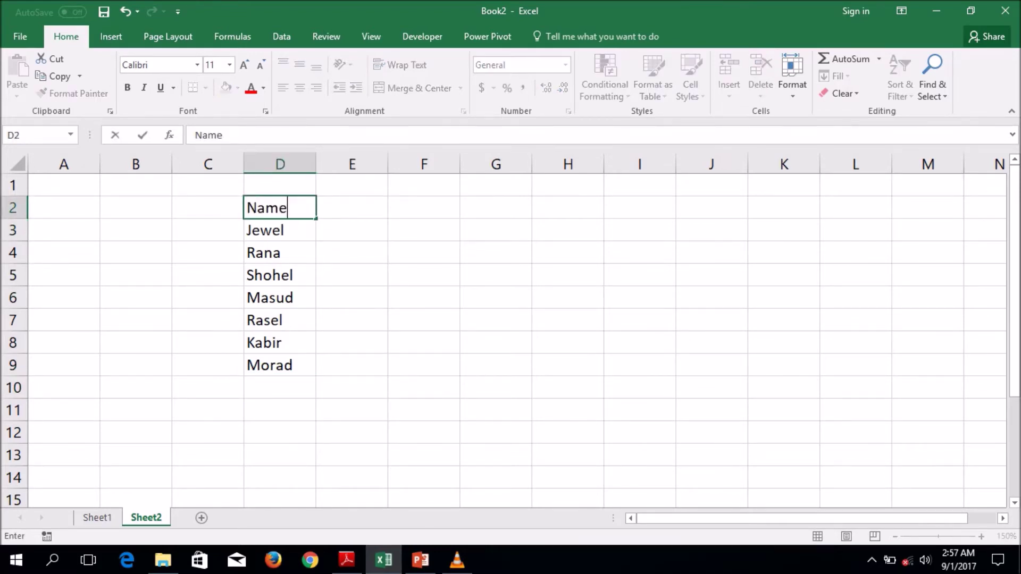
pyautogui.press('Tab')
pyautogui.write('Age')
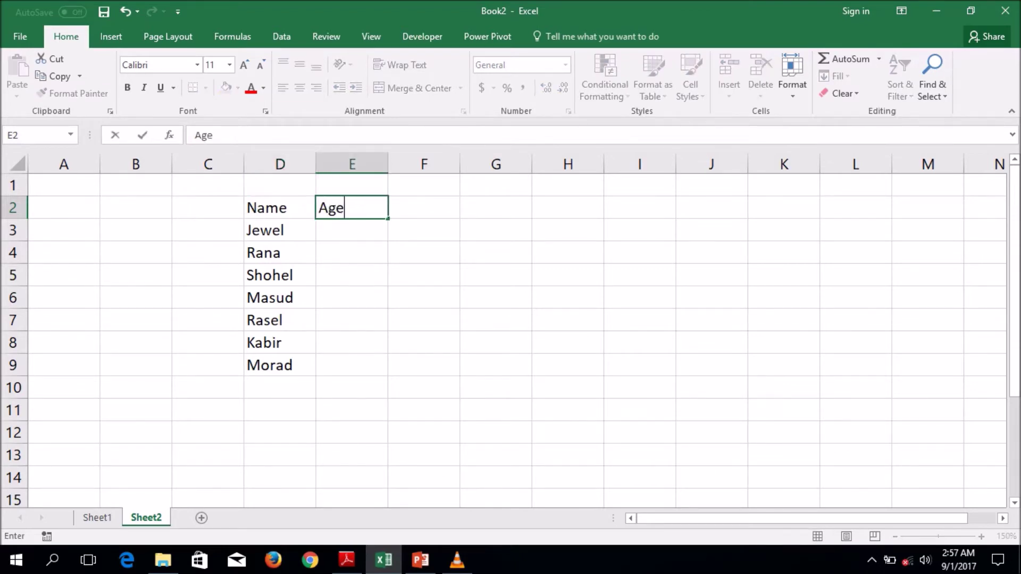
pyautogui.press('Tab')
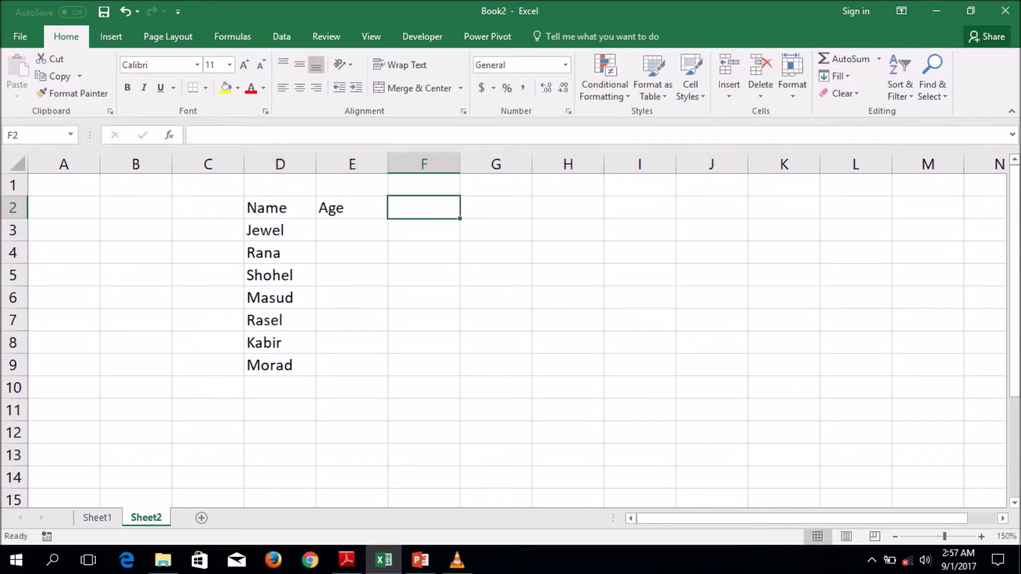
pyautogui.moveTo(279, 207); pyautogui.dragTo(352, 207)
pyautogui.click(225, 88)
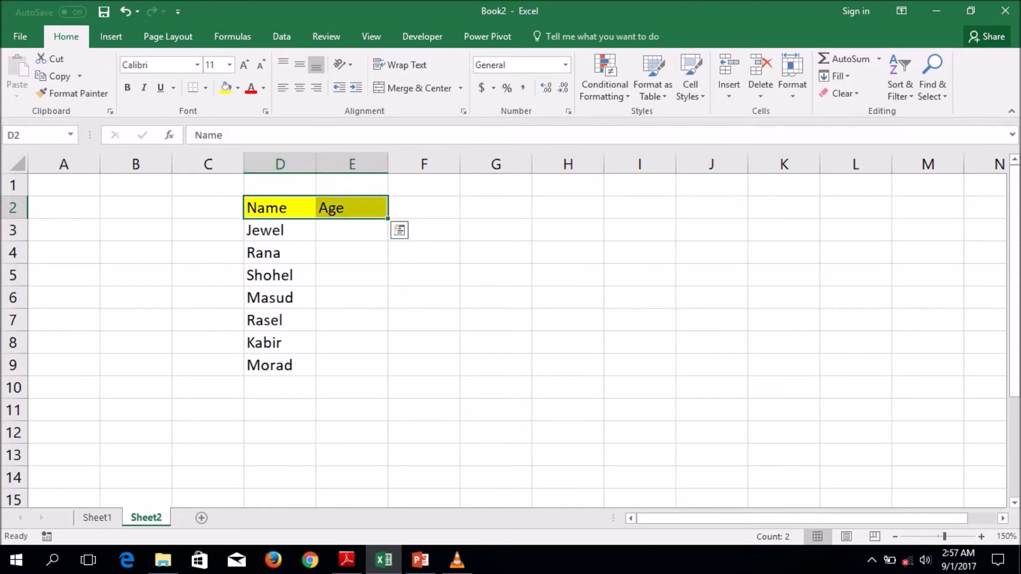
# Enter the ages 39, 12 and 7 in cells E3 to E5 for the first three people
pyautogui.click(352, 229)
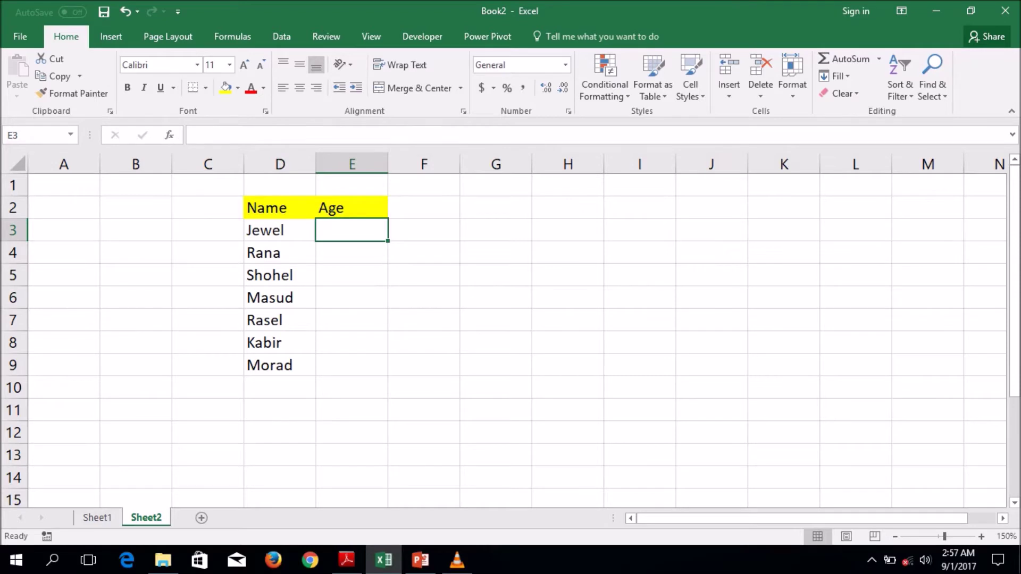
pyautogui.write('39')
pyautogui.hotkey('ctrl', 'Return')
pyautogui.click(352, 275)
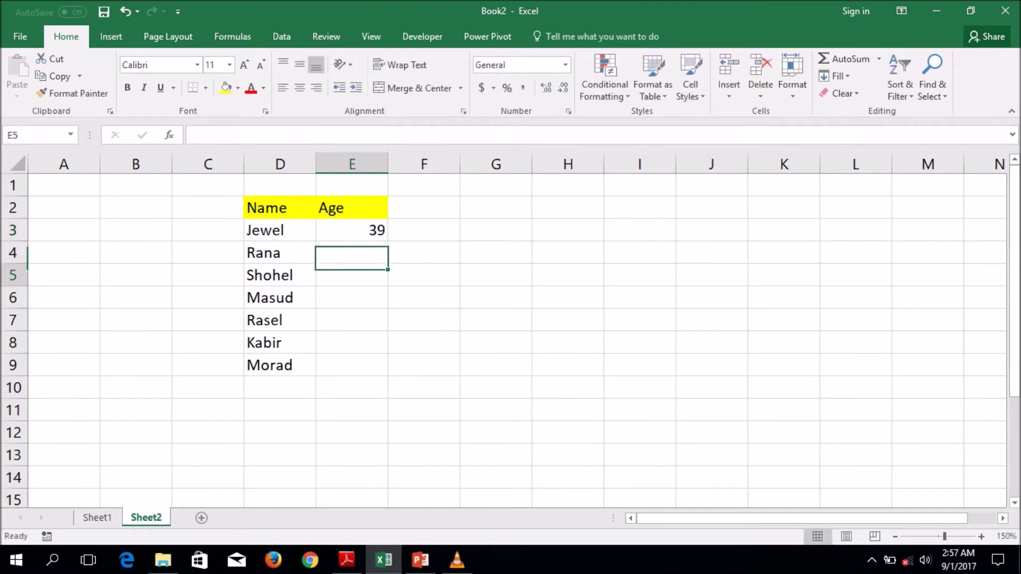
pyautogui.click(352, 252)
pyautogui.write('12')
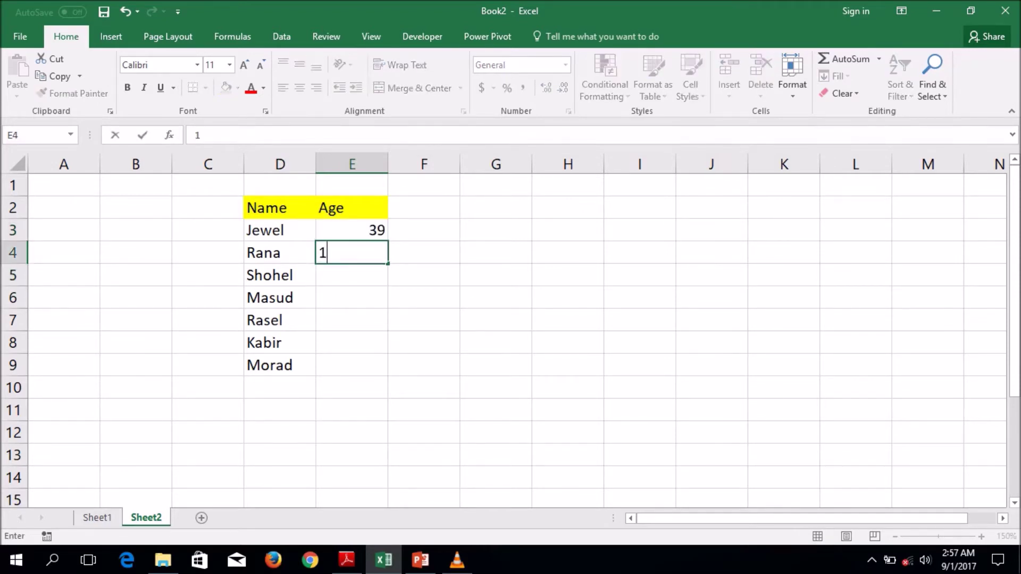
pyautogui.press('Return')
pyautogui.write('7')
pyautogui.press('Return')
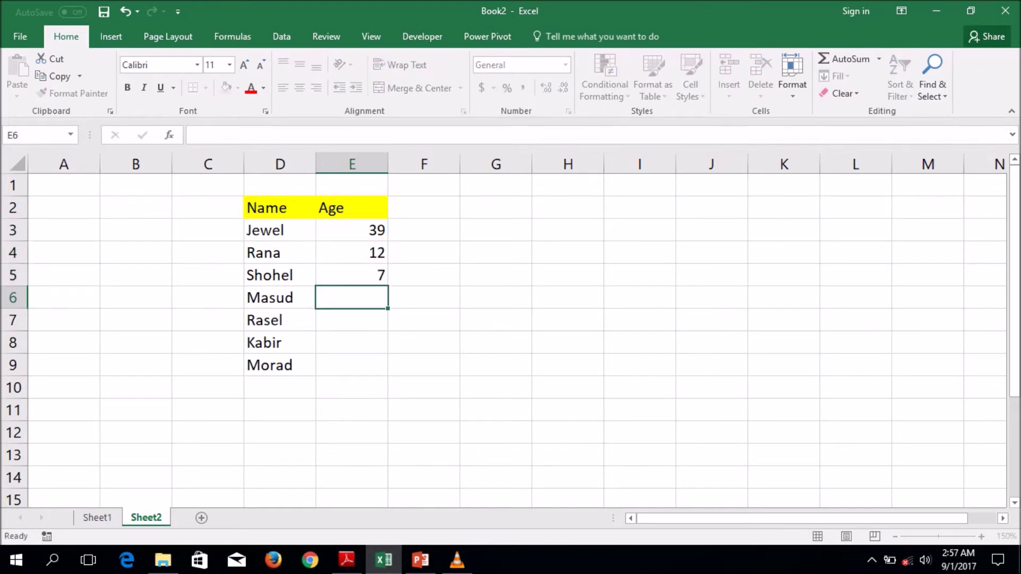
# Enter the ages 34, 24, 18 and 17 in cells E6 to E9 for the remaining people
pyautogui.write('34')
pyautogui.press('Return')
pyautogui.write('24')
pyautogui.press('Return')
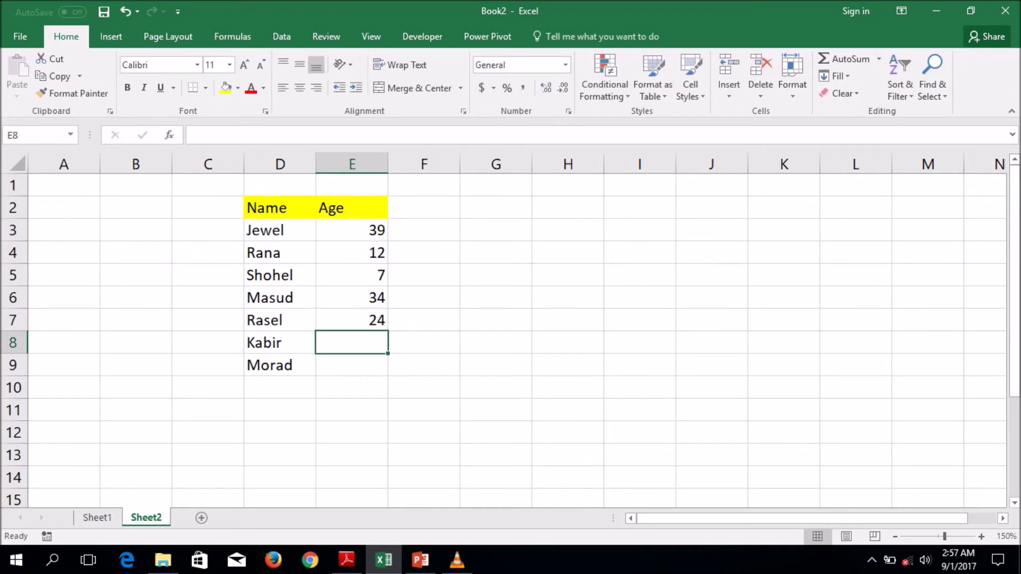
pyautogui.write('18')
pyautogui.press('Return')
pyautogui.write('17')
pyautogui.press('Return')
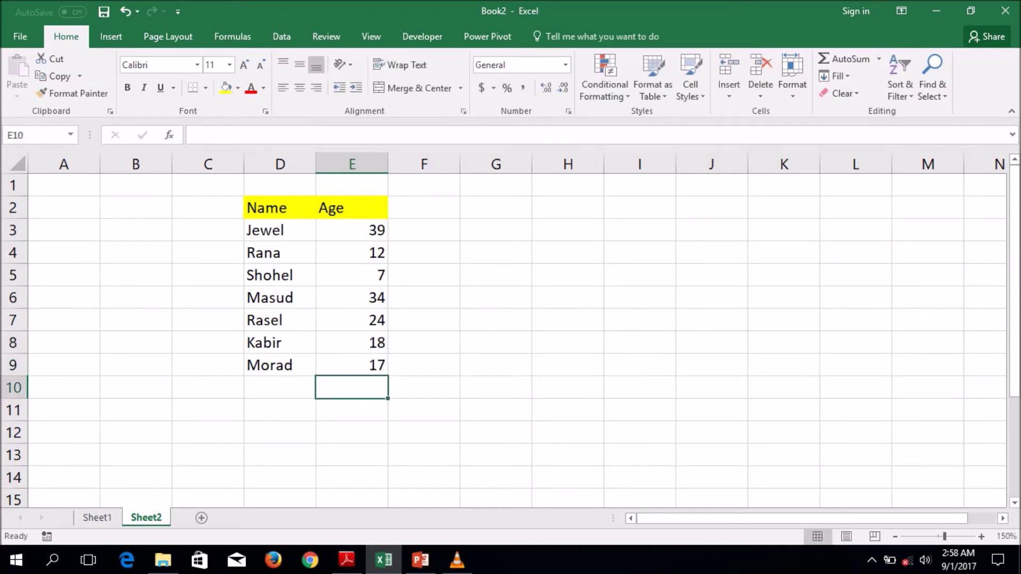
# Add the header Voter/Non-Voter in F2 and autofit column F to its width
pyautogui.click(423, 208)
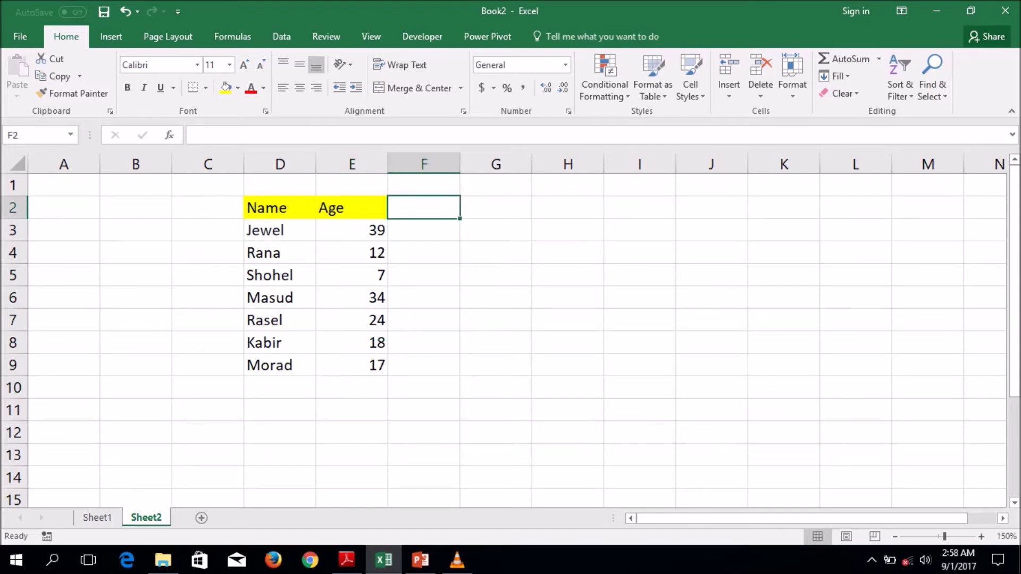
pyautogui.write('V')
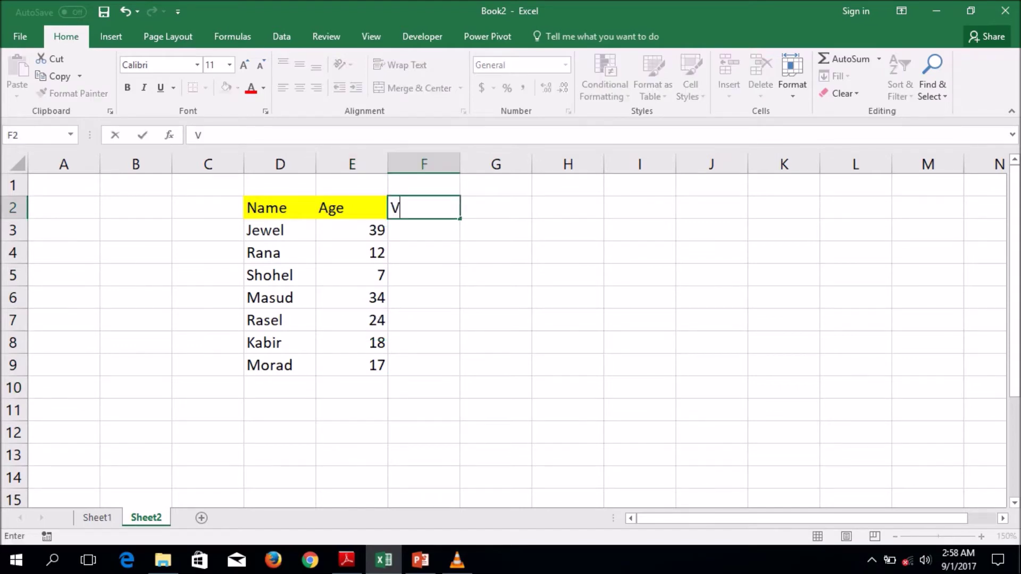
pyautogui.write('oter/Non-')
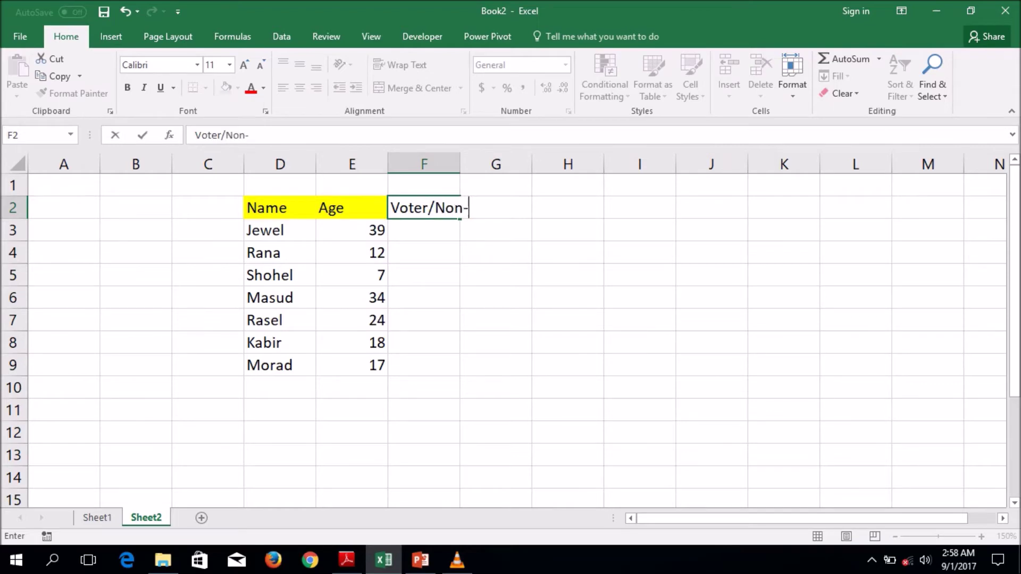
pyautogui.write('Voter')
pyautogui.press('Return')
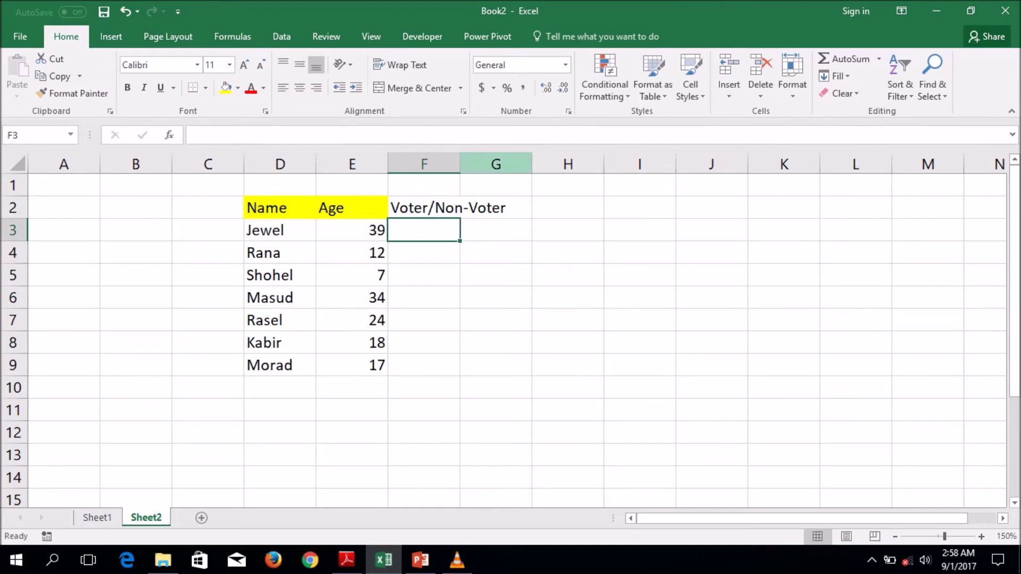
pyautogui.doubleClick(459, 163)
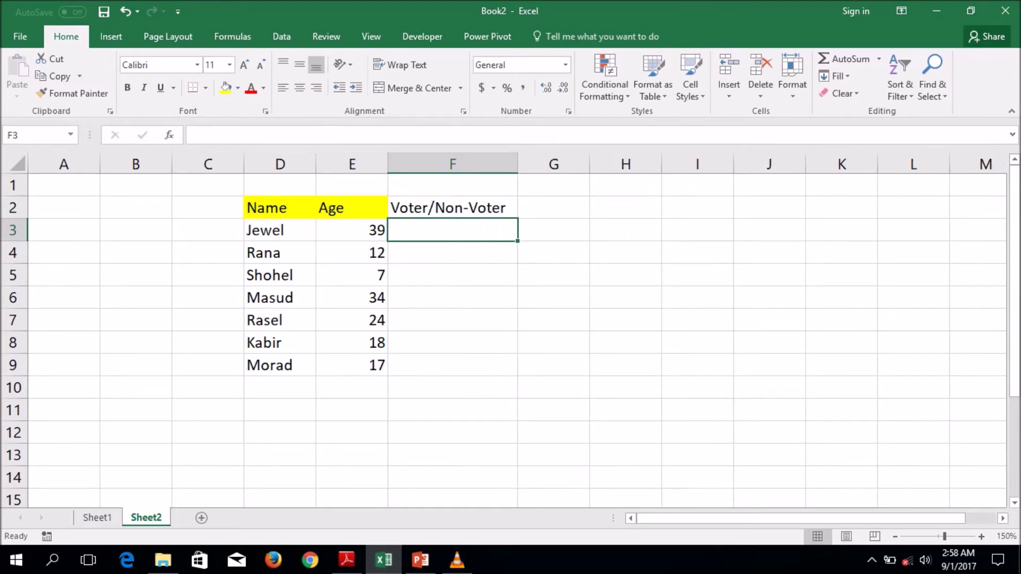
# Enter the formula =IF(E3>=18,"Voter","Non-Voter") in cell F3 to classify the first person by age
pyautogui.write('=')
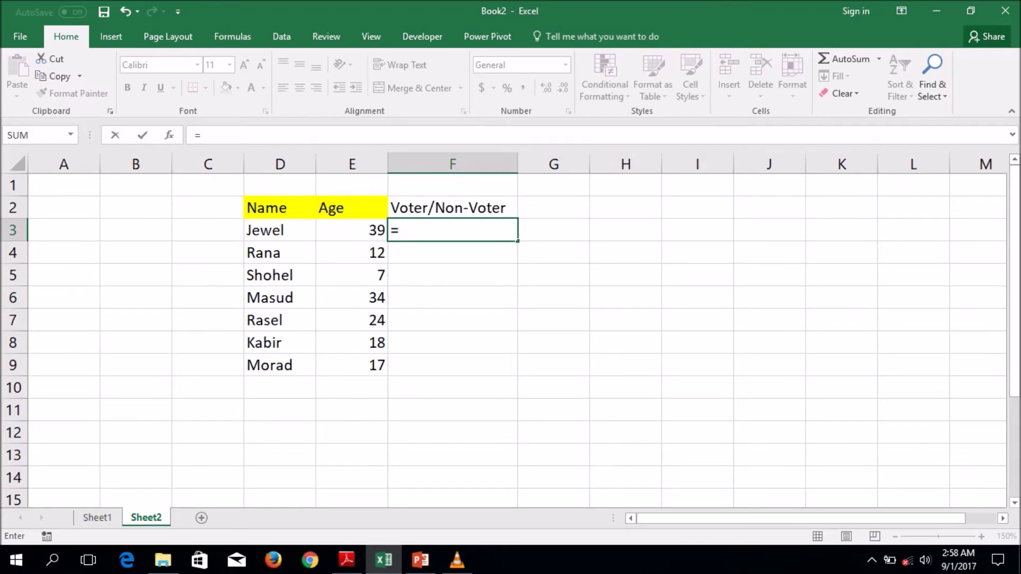
pyautogui.write('if')
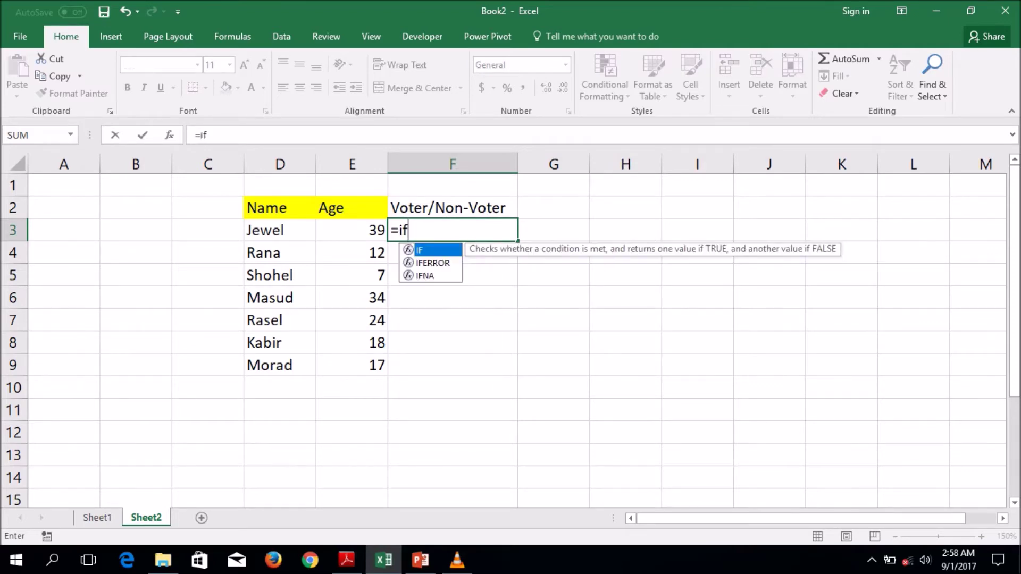
pyautogui.write('(')
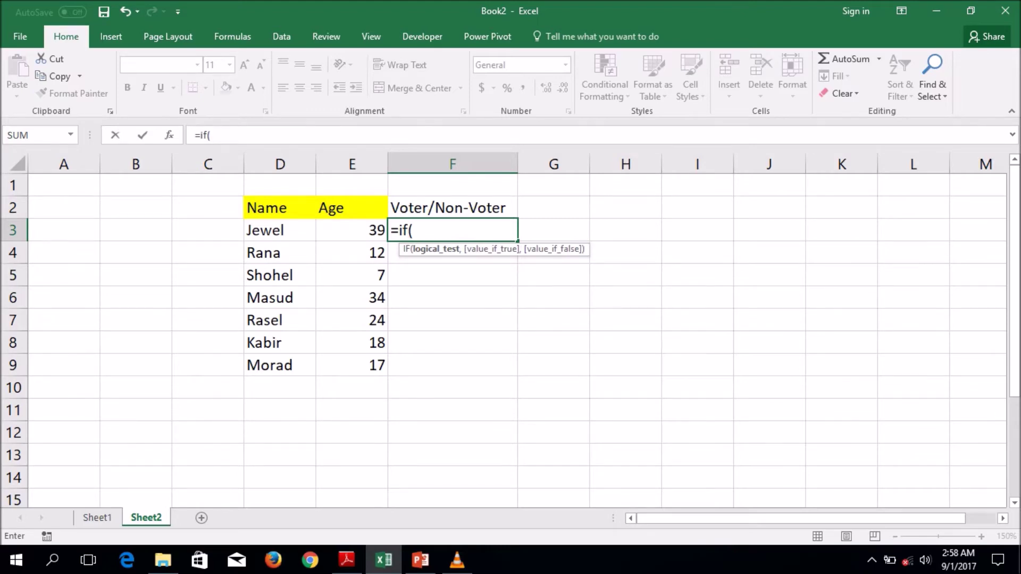
pyautogui.press('Left')
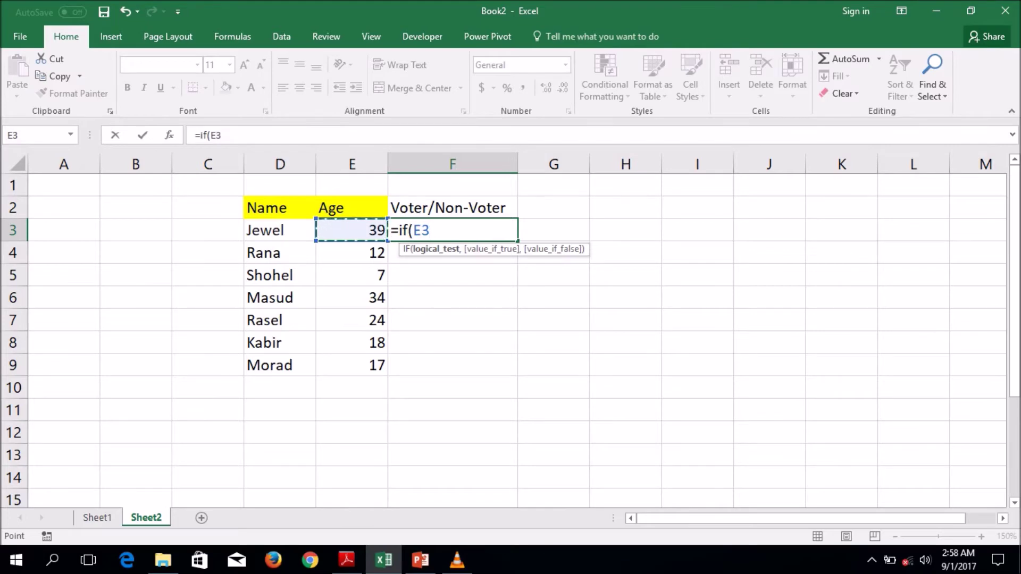
pyautogui.write('>=18,')
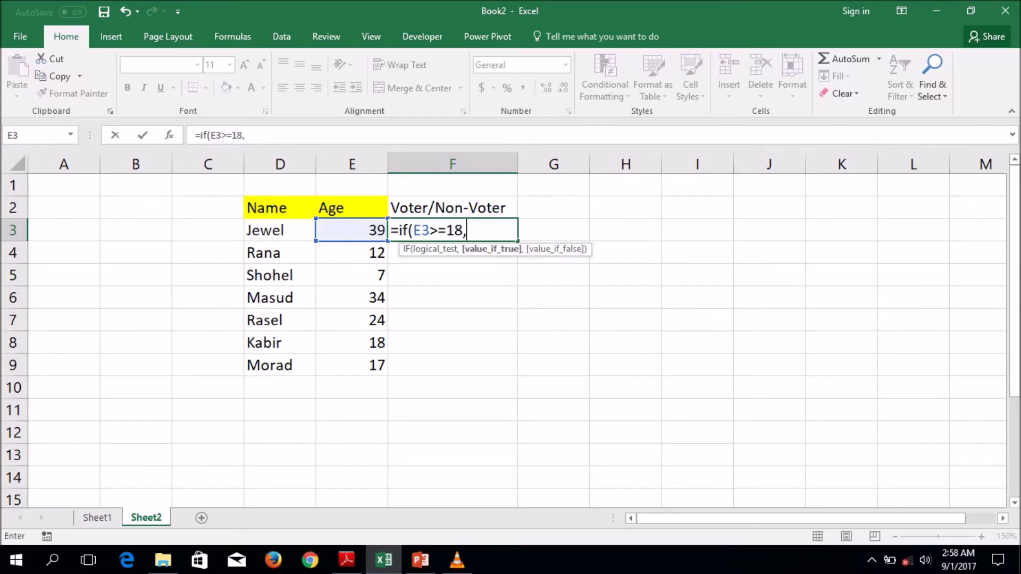
pyautogui.write('"Voter')
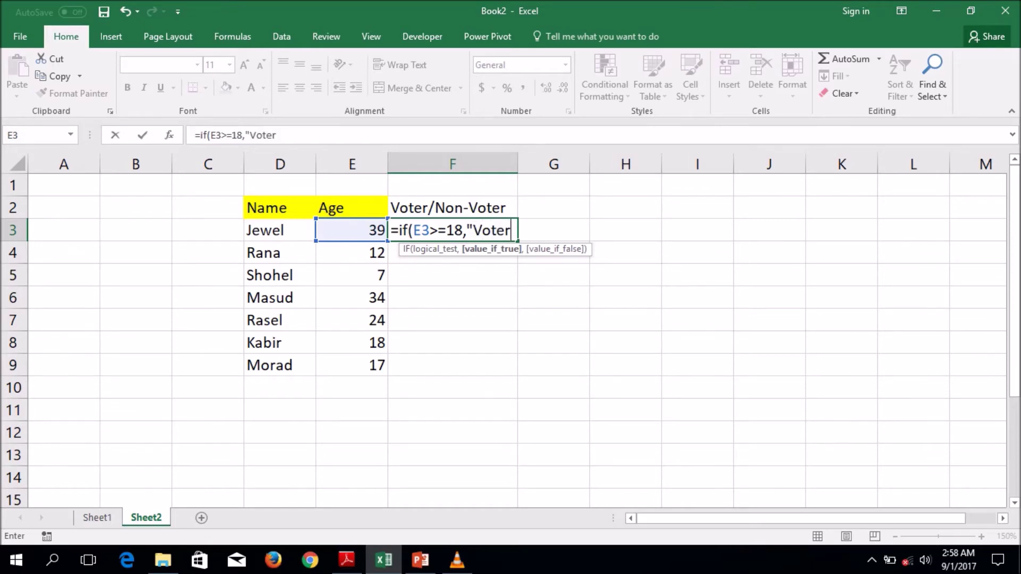
pyautogui.write('","')
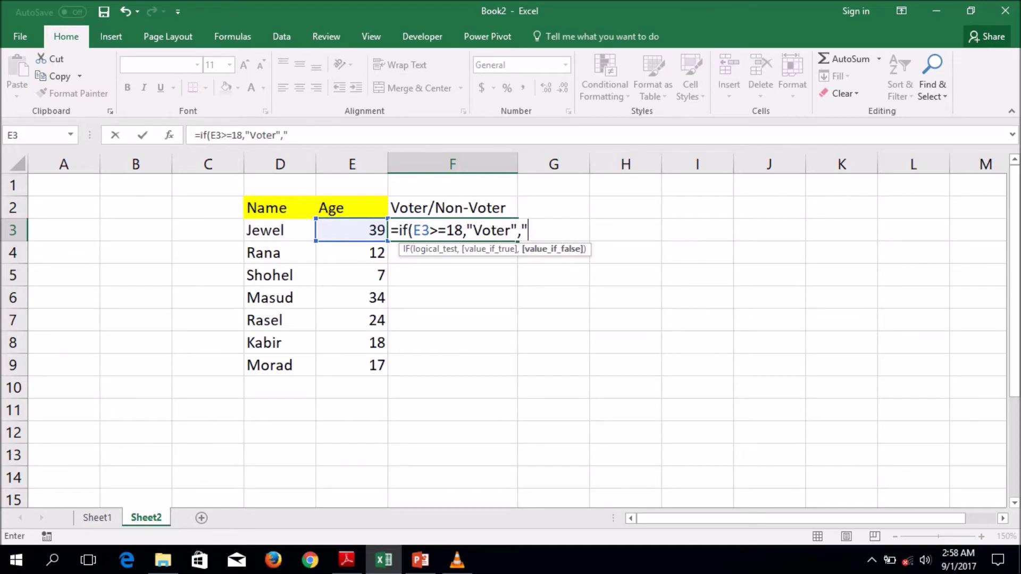
pyautogui.write('Non-Vo')
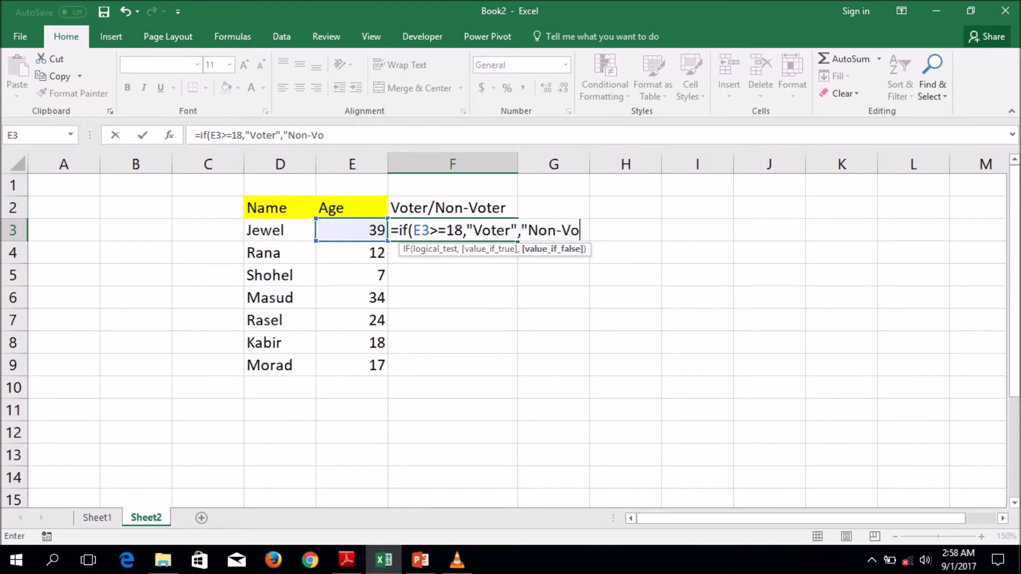
pyautogui.write('ter")')
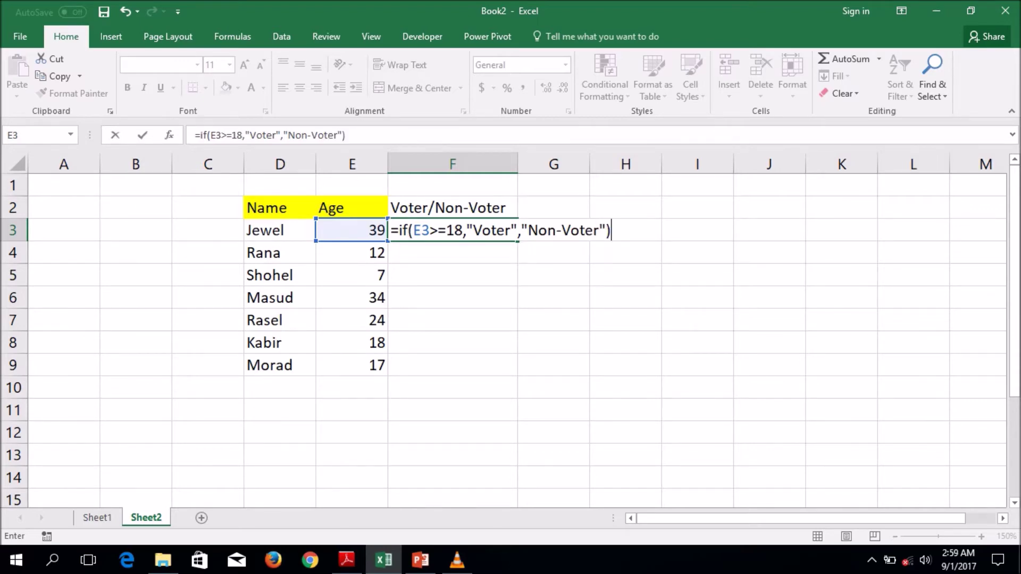
pyautogui.press('Return')
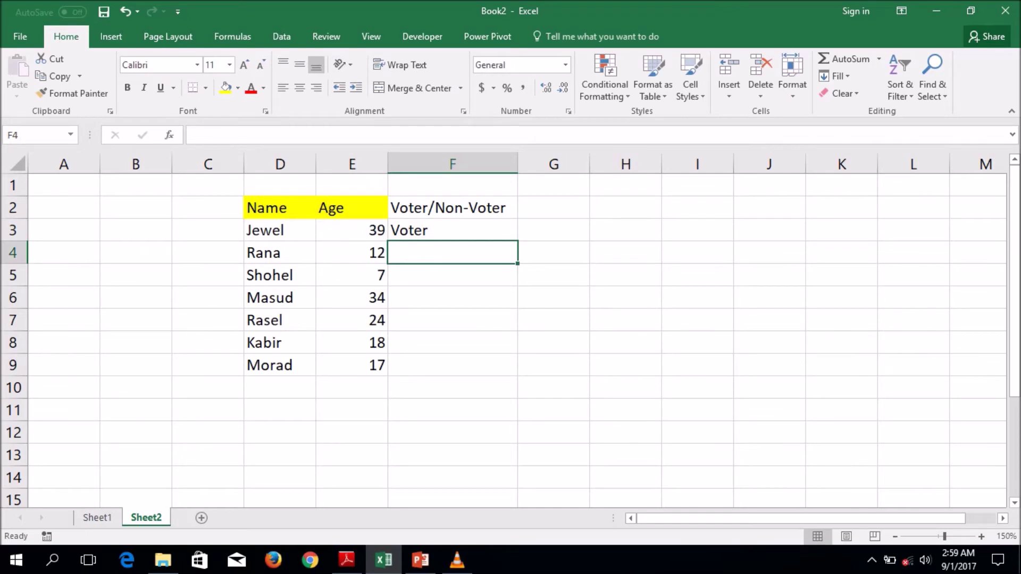
# Fill the IF formula from F3 down to F9 for the remaining people
pyautogui.click(452, 229)
pyautogui.moveTo(517, 241); pyautogui.dragTo(517, 375)
pyautogui.click(548, 275)
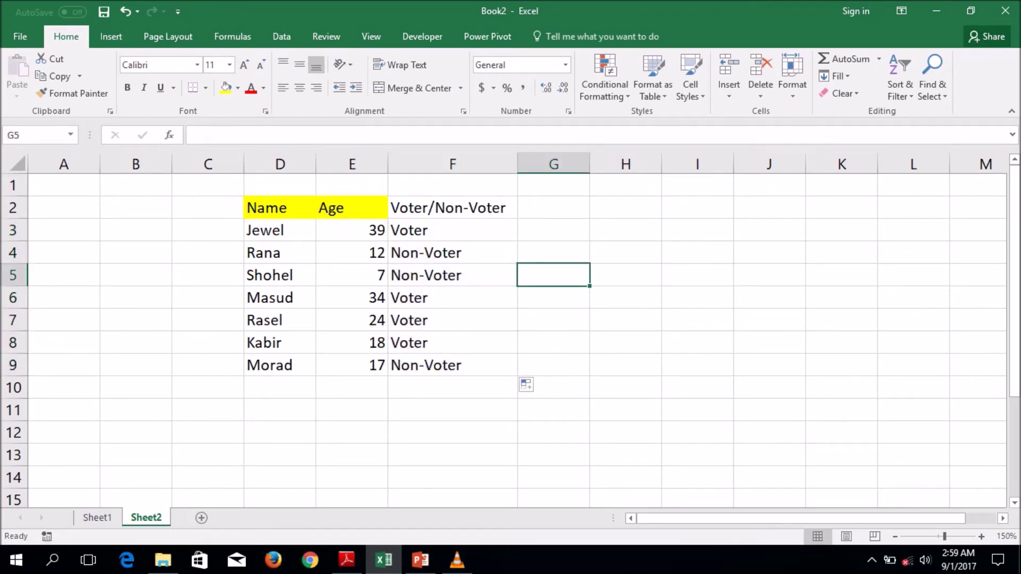
# Check the copied formulas and results in column F against the ages, including rows 4, 5, 8 and 9
pyautogui.click(351, 253)
pyautogui.click(452, 252)
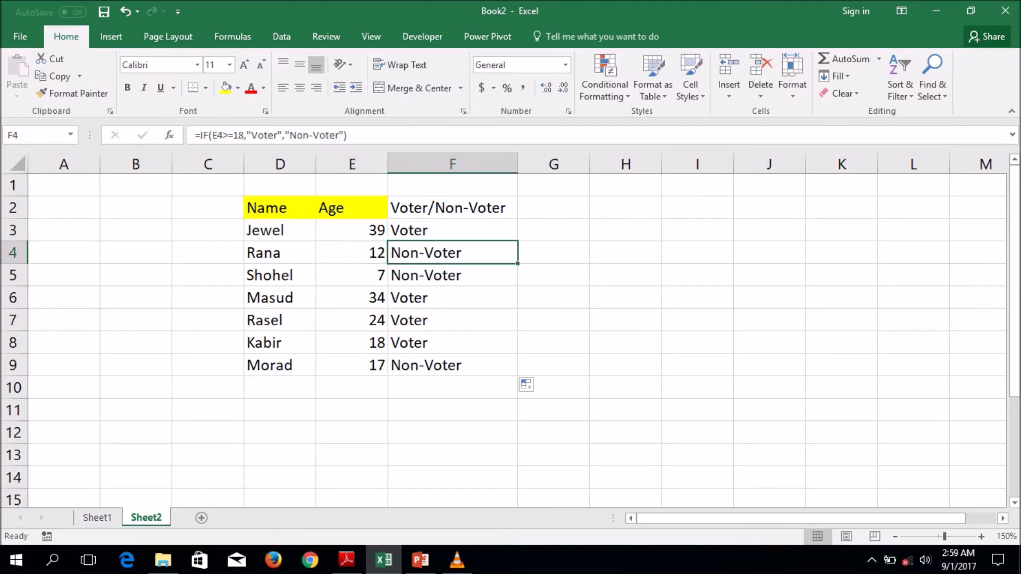
pyautogui.click(351, 274)
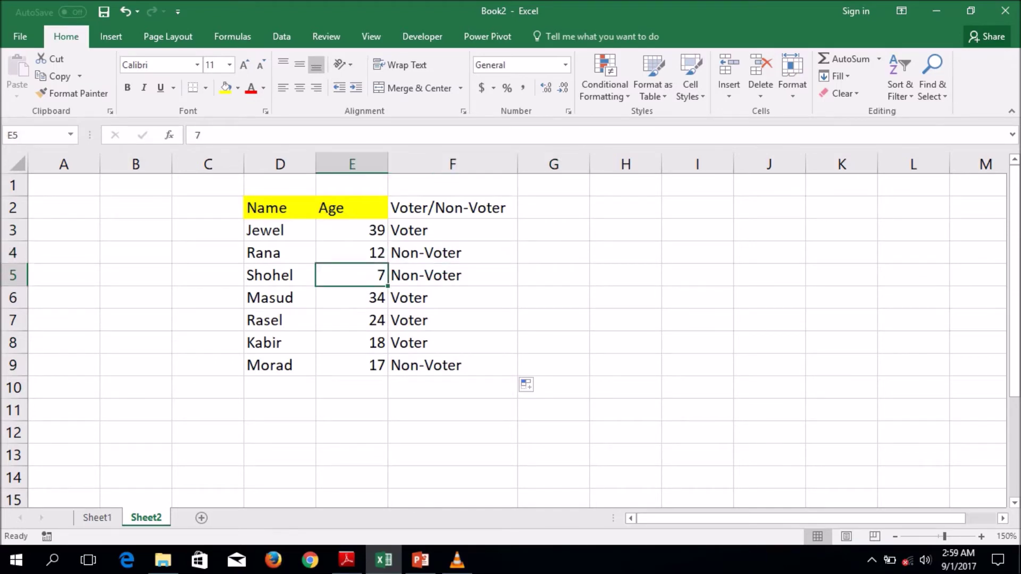
pyautogui.click(452, 275)
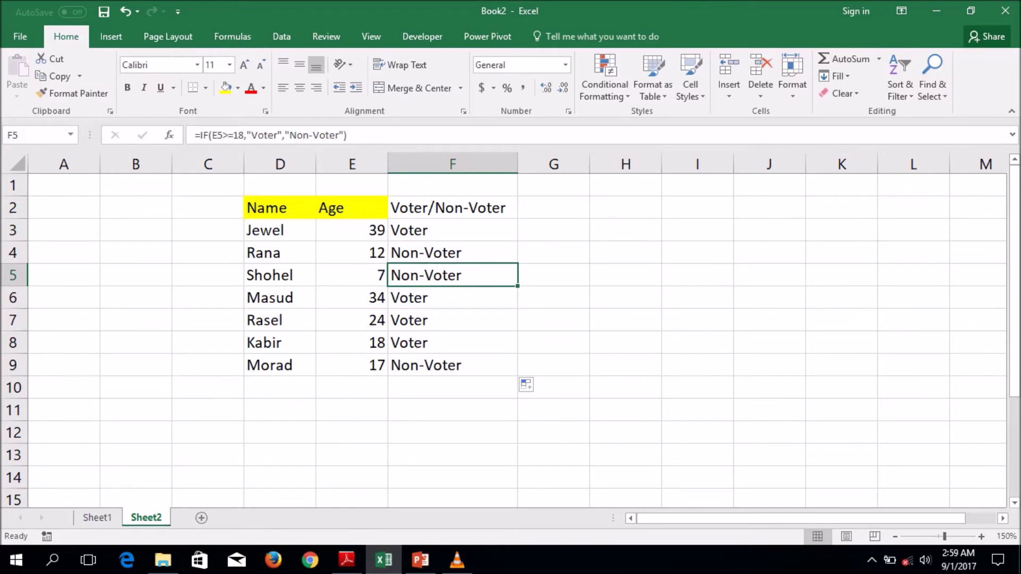
pyautogui.click(451, 365)
pyautogui.click(351, 342)
pyautogui.click(452, 343)
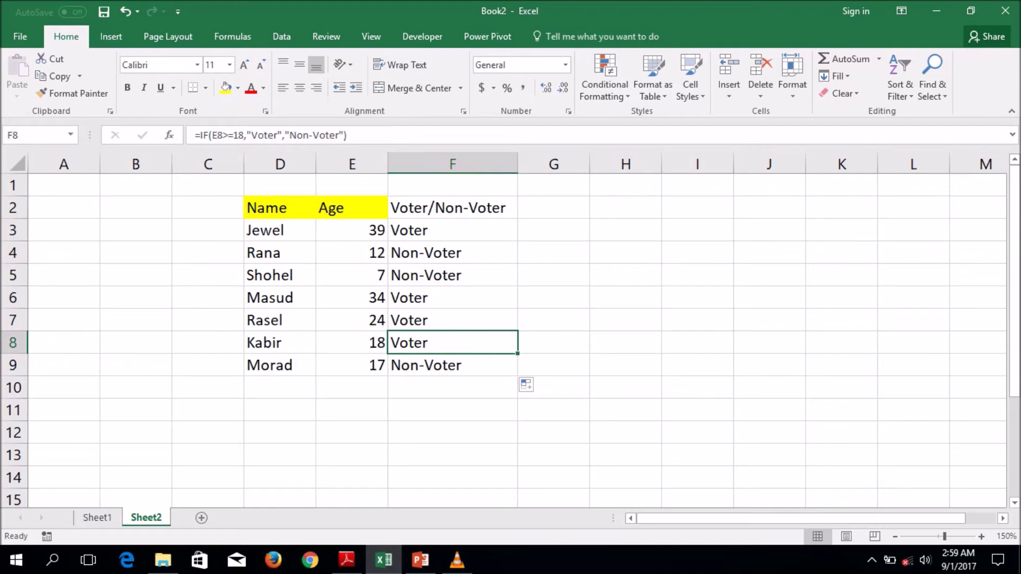
pyautogui.moveTo(452, 207); pyautogui.dragTo(452, 365)
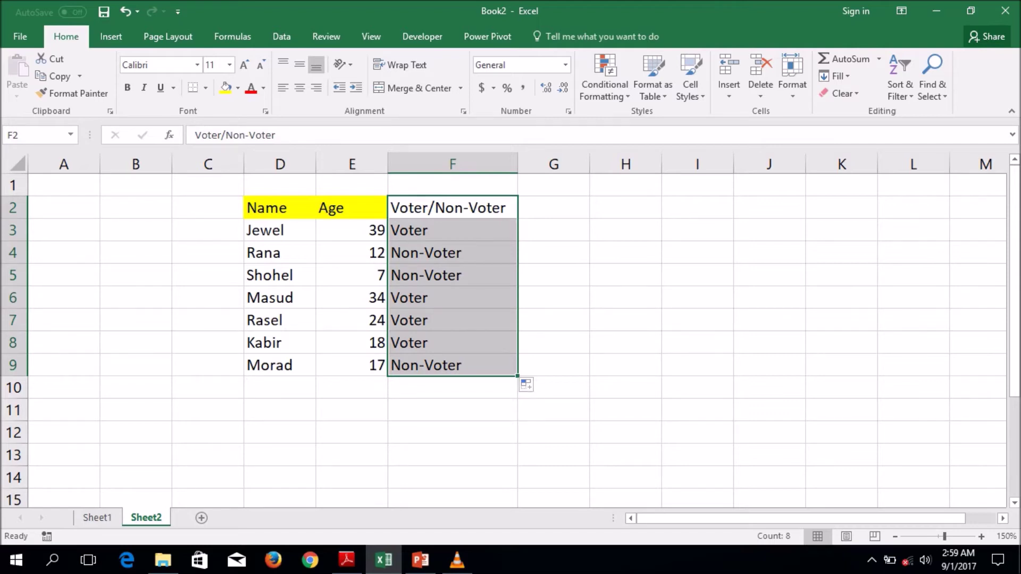
# Add a new sheet, Sheet3, and copy the Name column D2:D9 from Sheet2 into it starting at F6
pyautogui.click(201, 517)
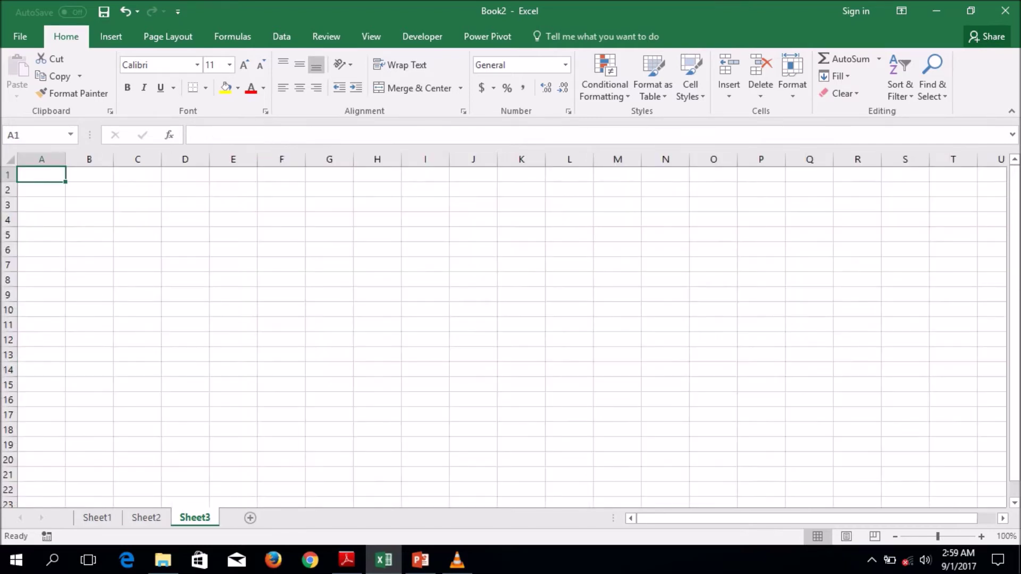
pyautogui.hotkey('ctrl', 'pageup')
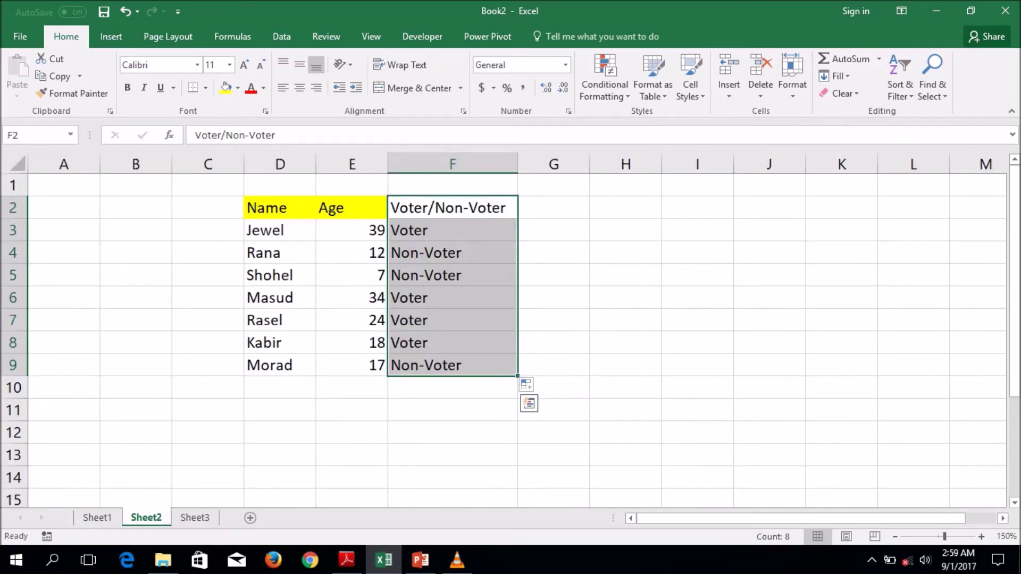
pyautogui.moveTo(280, 207); pyautogui.dragTo(280, 365)
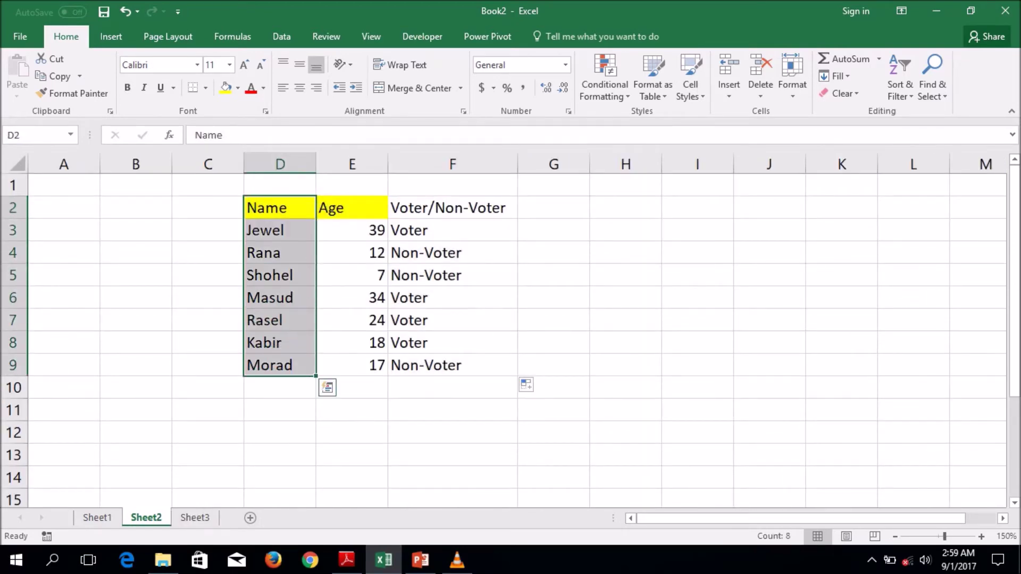
pyautogui.hotkey('ctrl', 'c')
pyautogui.click(195, 518)
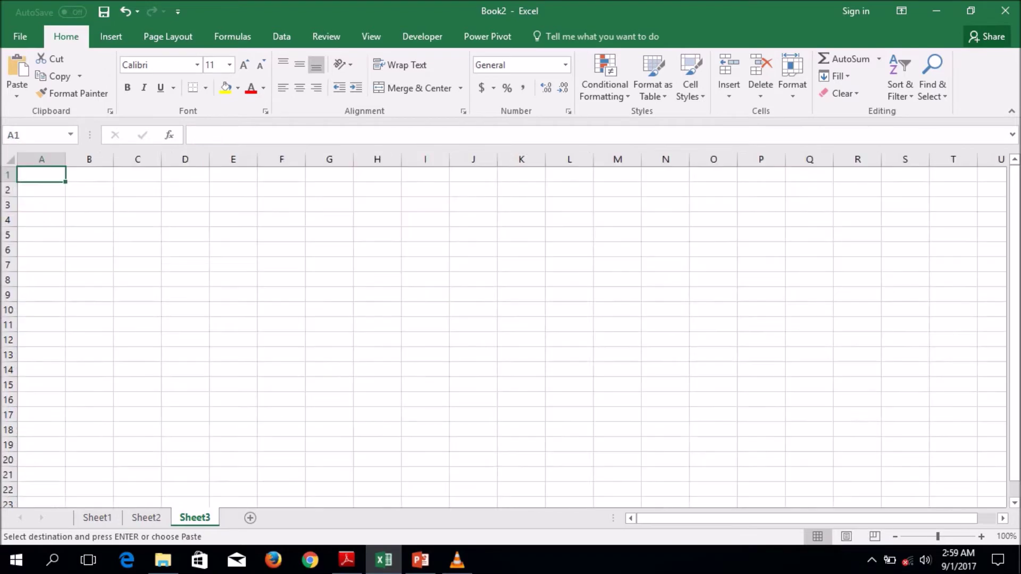
pyautogui.click(281, 250)
pyautogui.hotkey('ctrl', 'v')
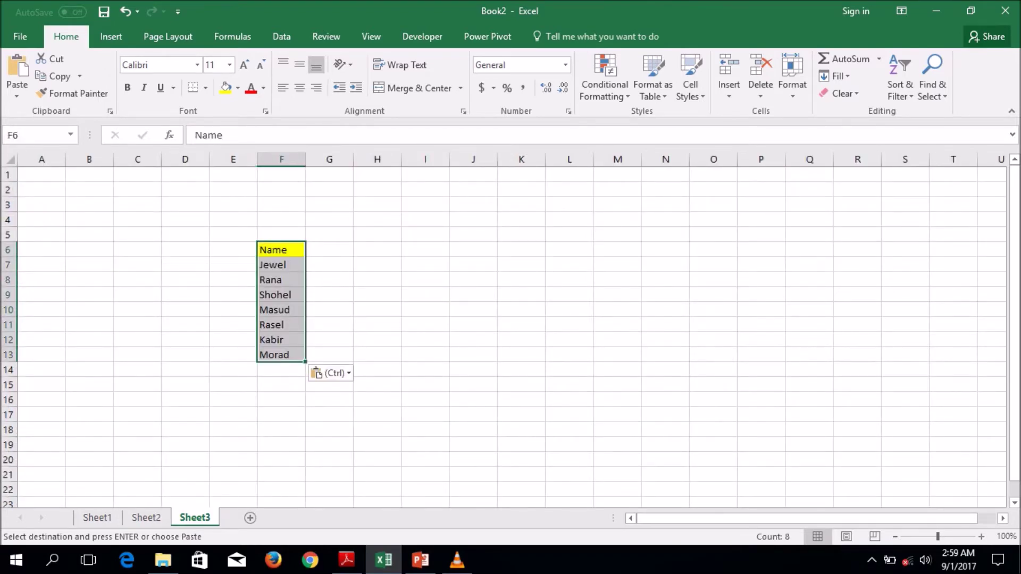
# Add the header Marks in cell G6 beside the Name header
pyautogui.keyDown('ctrl'); pyautogui.scroll(4, 504, 329); pyautogui.keyUp('ctrl')
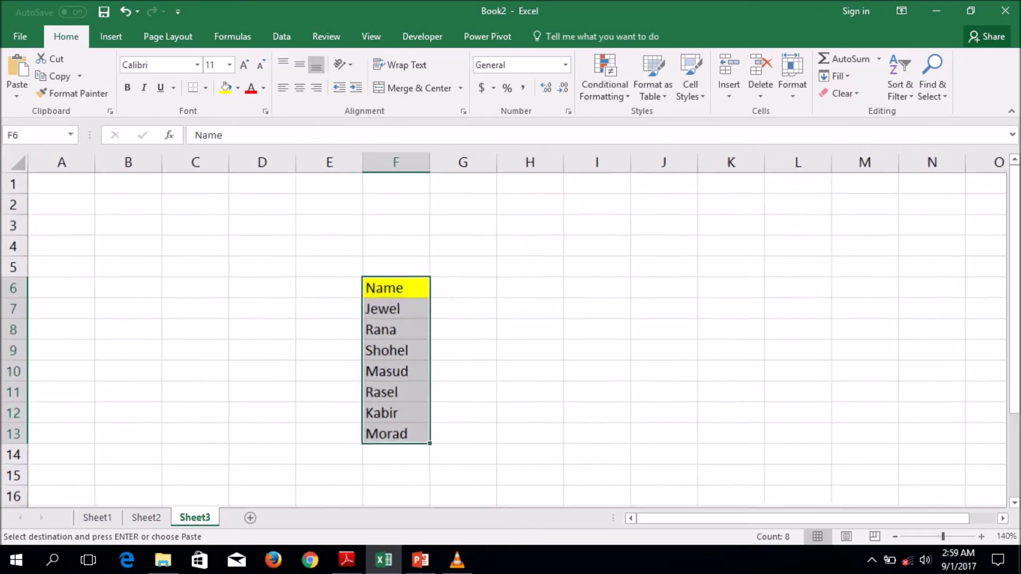
pyautogui.moveTo(755, 518); pyautogui.dragTo(780, 517)
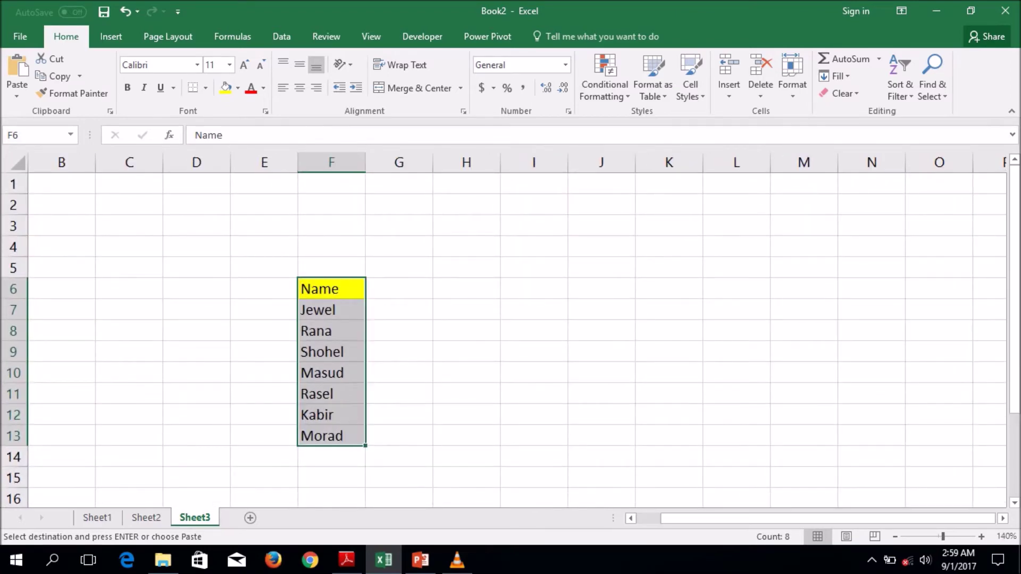
pyautogui.click(399, 288)
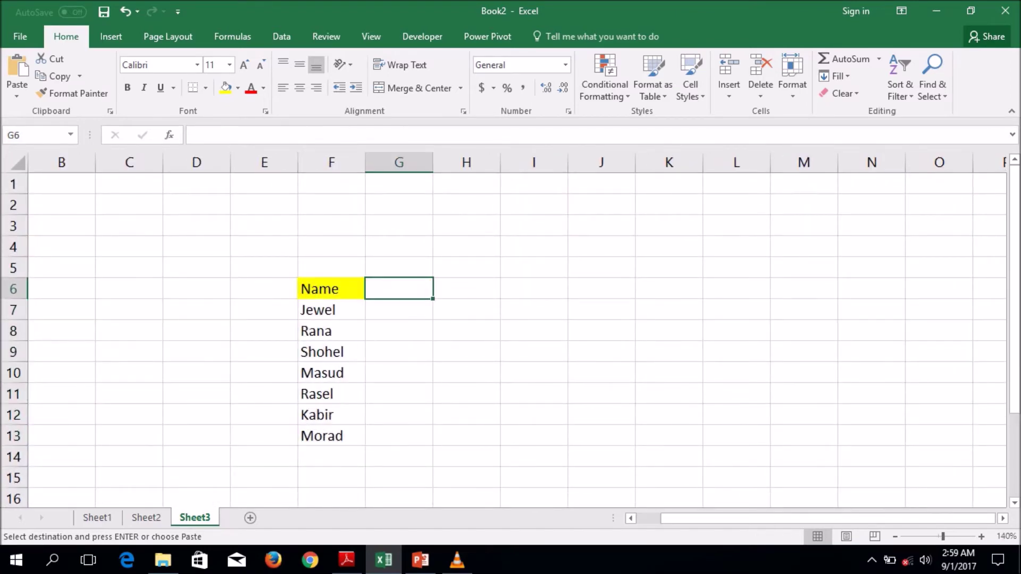
pyautogui.write('Mar')
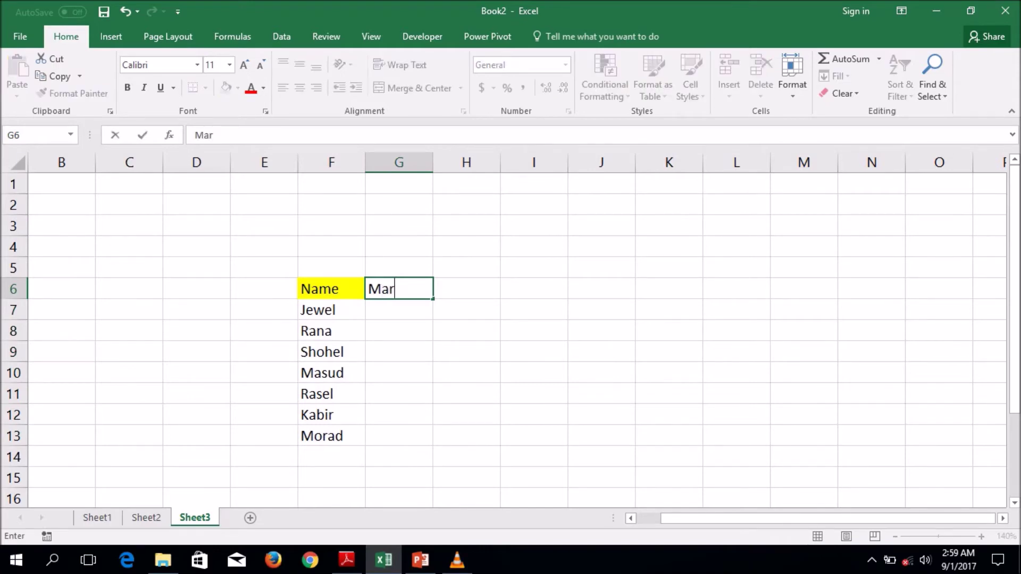
pyautogui.write('ks')
pyautogui.press('Return')
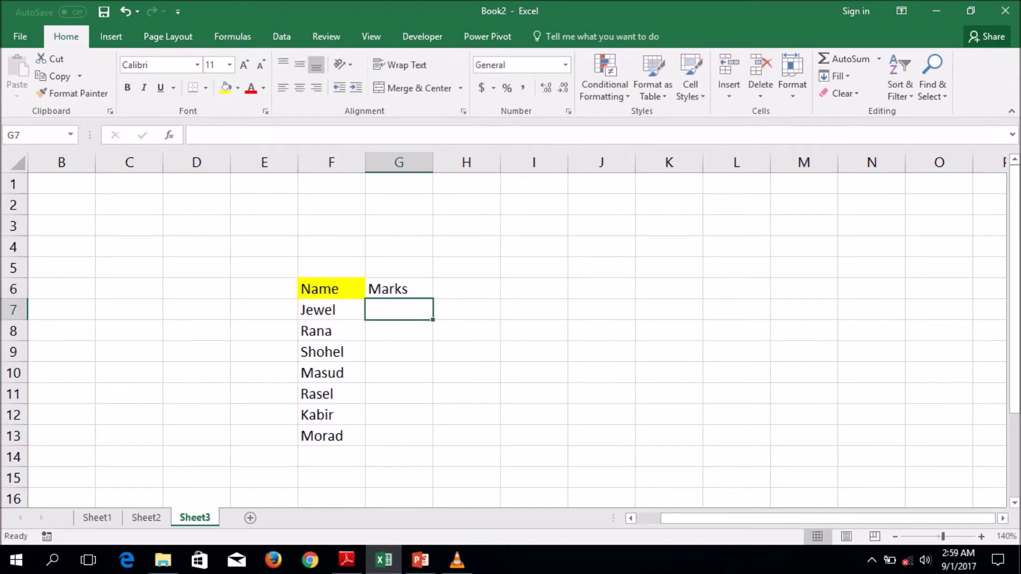
# Enter the marks 89, 45, 34 and 67 in cells G7 to G10 for the first four people
pyautogui.write('89')
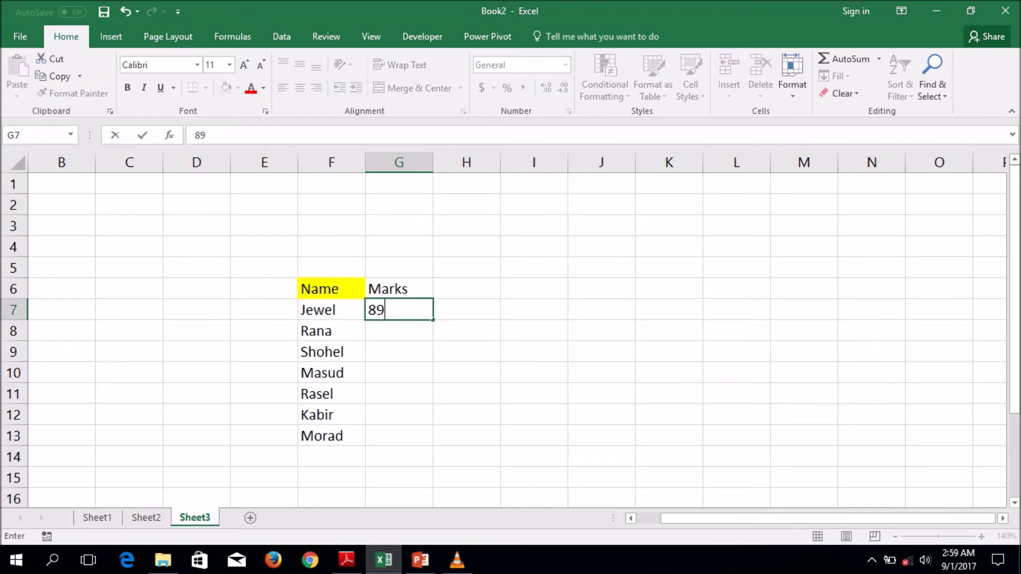
pyautogui.press('Left')
pyautogui.press('Down')
pyautogui.press('Right')
pyautogui.write('45')
pyautogui.press('Right')
pyautogui.press('Down')
pyautogui.press('Left')
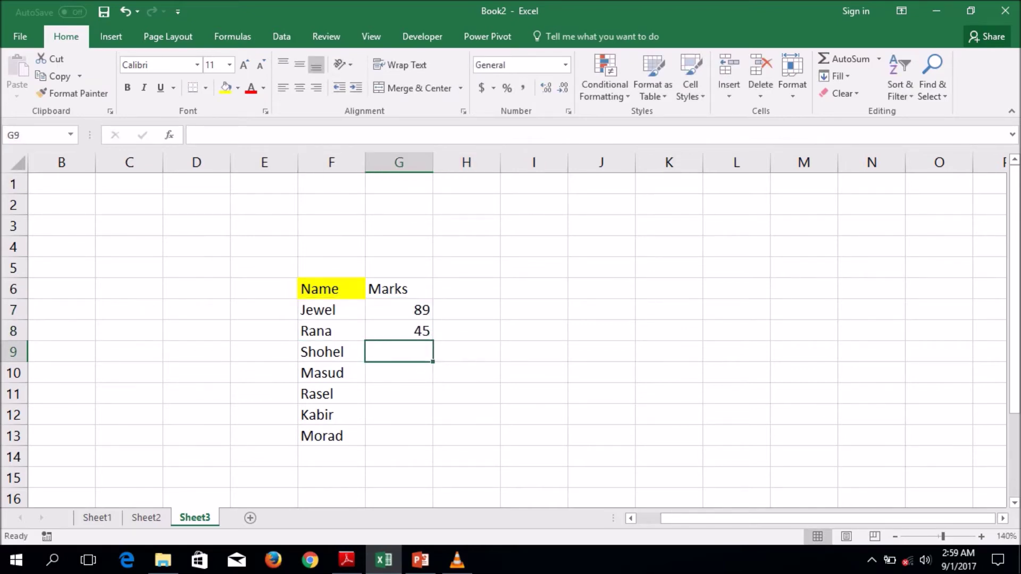
pyautogui.write('34')
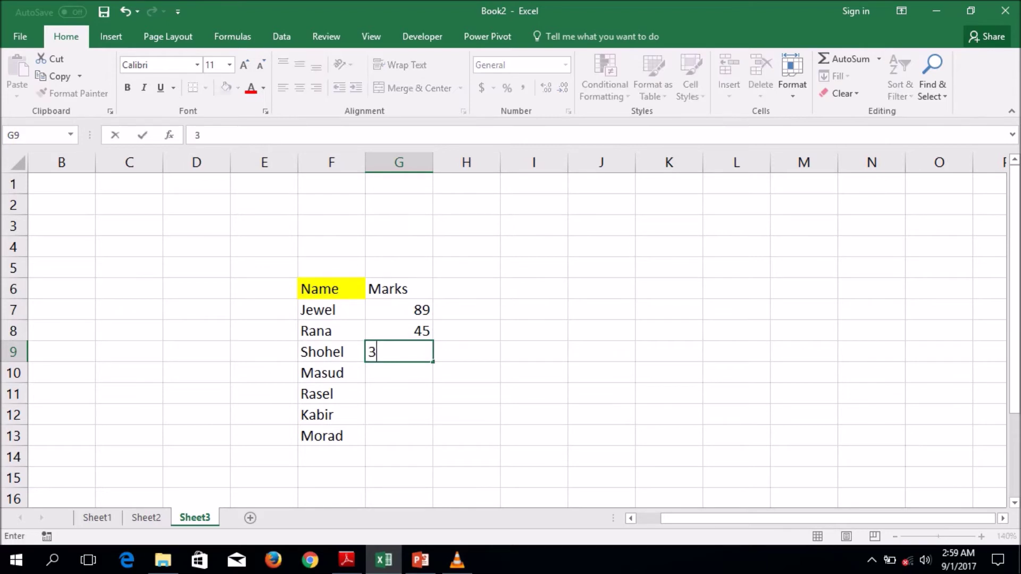
pyautogui.press('Return')
pyautogui.write('67')
pyautogui.press('Return')
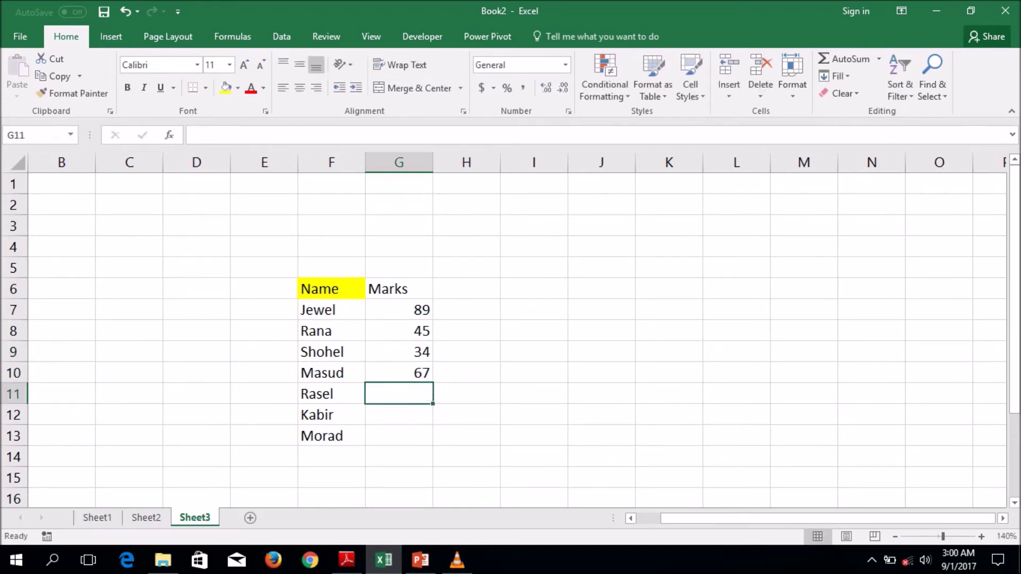
# Enter the marks 56, 90 and 34 in cells G11 to G13 for the last three people
pyautogui.write('56')
pyautogui.press('Return')
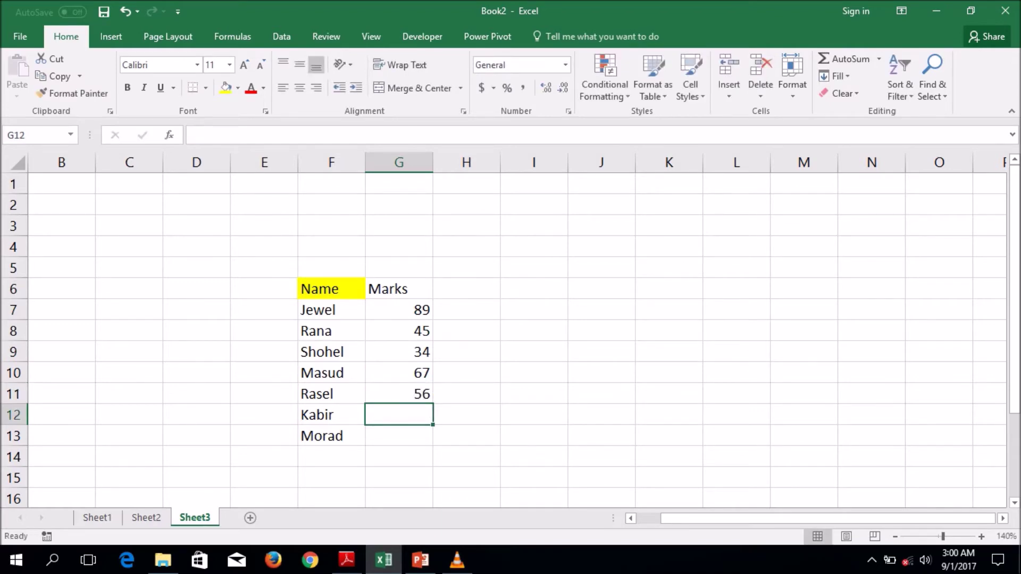
pyautogui.write('90')
pyautogui.press('Return')
pyautogui.write('34')
pyautogui.press('Return')
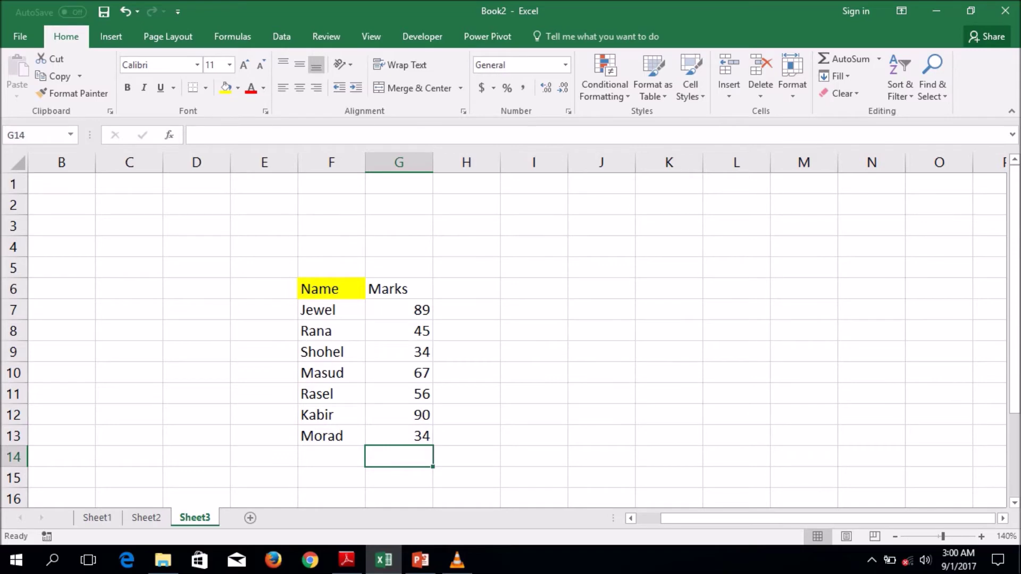
# Change the last person's mark in G13 to 40
pyautogui.press('Up')
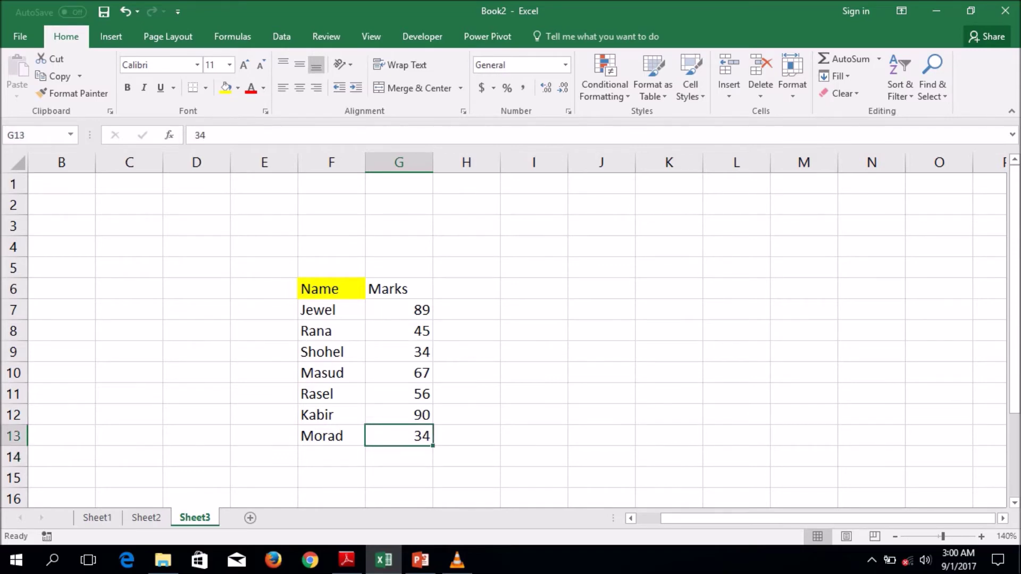
pyautogui.write('40')
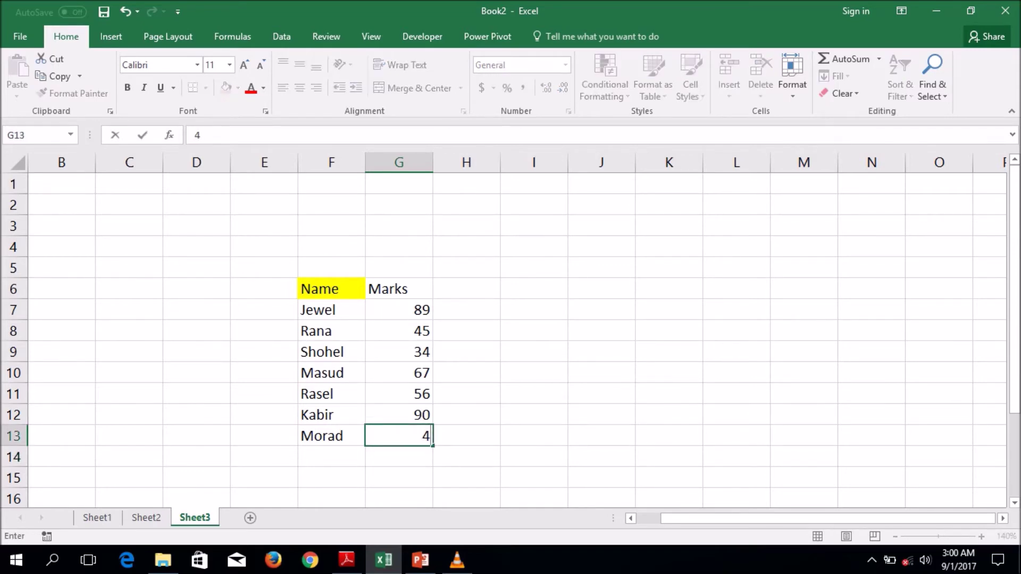
pyautogui.press('Up')
pyautogui.press('Up')
pyautogui.press('Up')
pyautogui.press('Up')
pyautogui.press('Up')
pyautogui.press('Up')
pyautogui.press('Up')
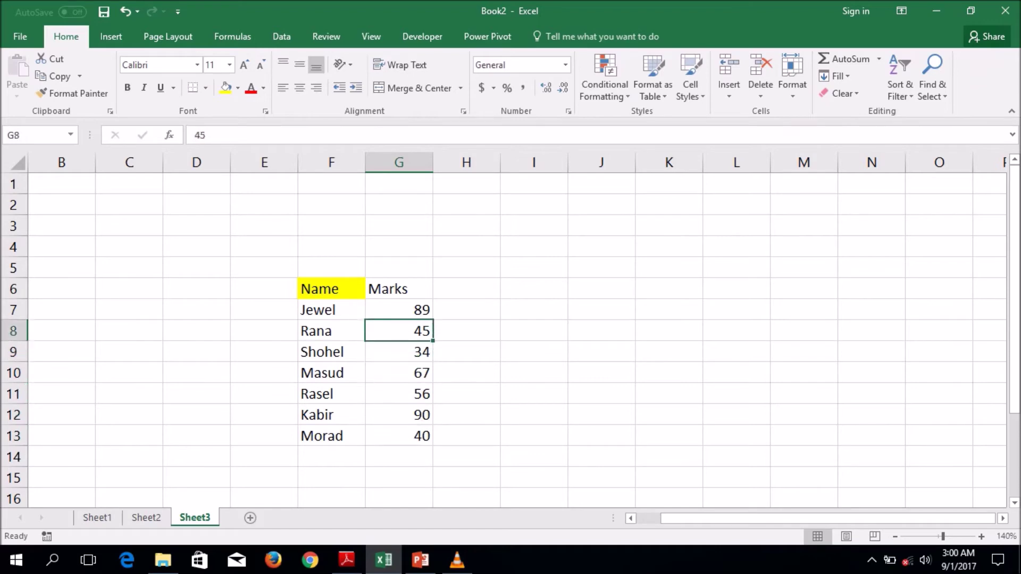
# Add the header CGPA in cell H6 beside the Marks header
pyautogui.press('Right')
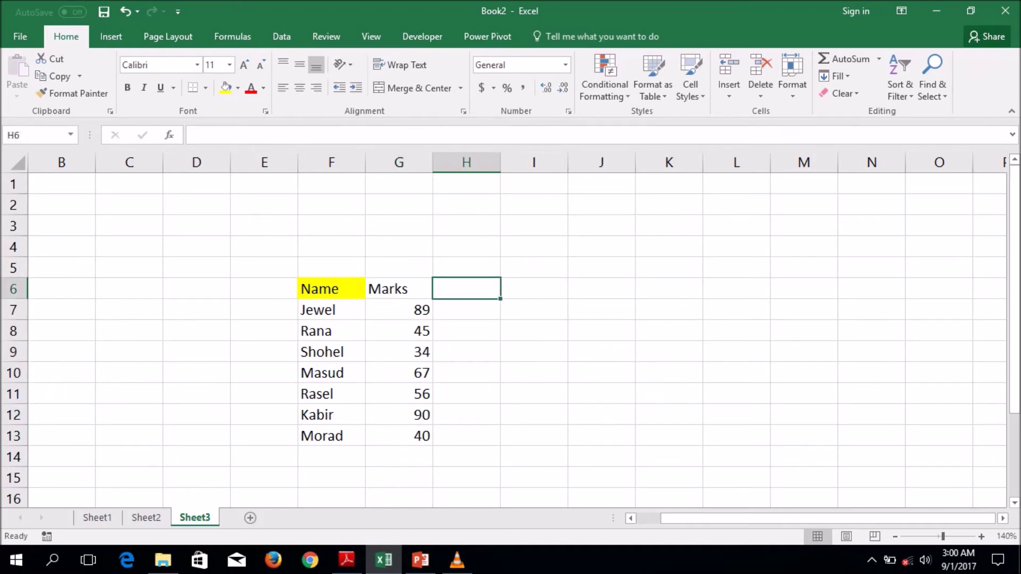
pyautogui.write('Gradw')
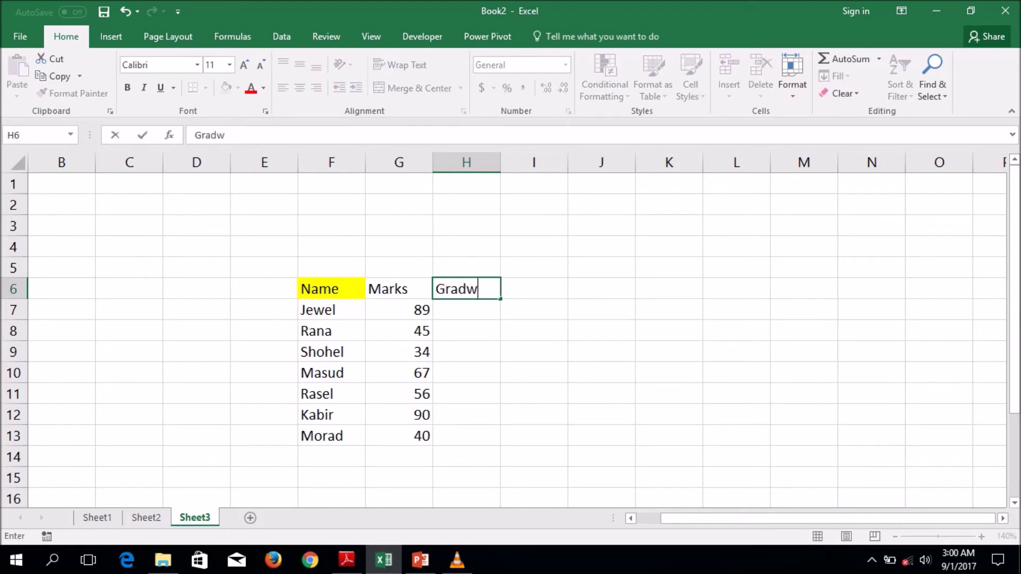
pyautogui.press('BackSpace')
pyautogui.press('BackSpace')
pyautogui.press('BackSpace')
pyautogui.press('BackSpace')
pyautogui.press('BackSpace')
pyautogui.write('CGPA')
pyautogui.press('Return')
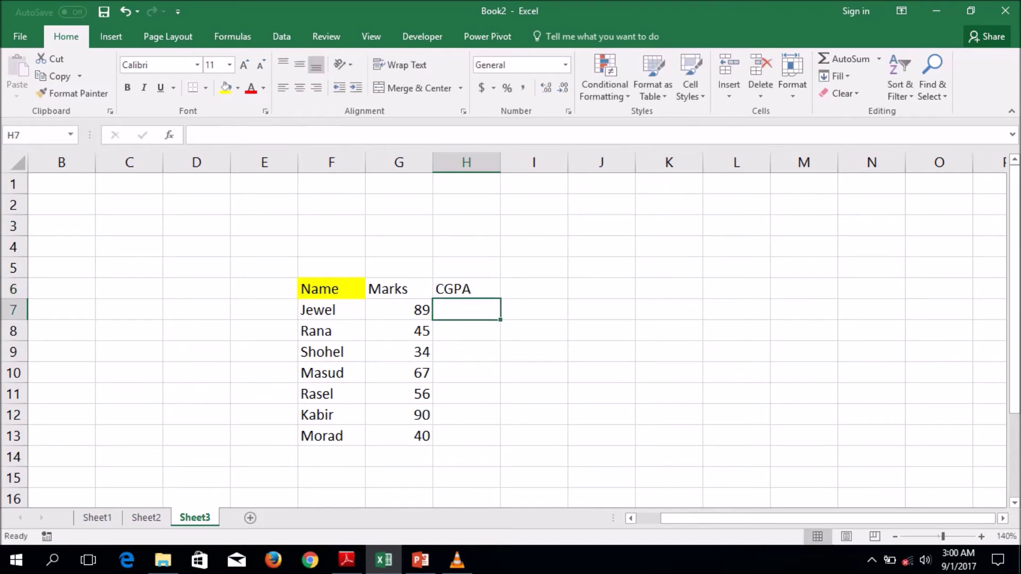
# Start an IF formula in H7 that returns "A+" when G7 is at least 80
pyautogui.write('=')
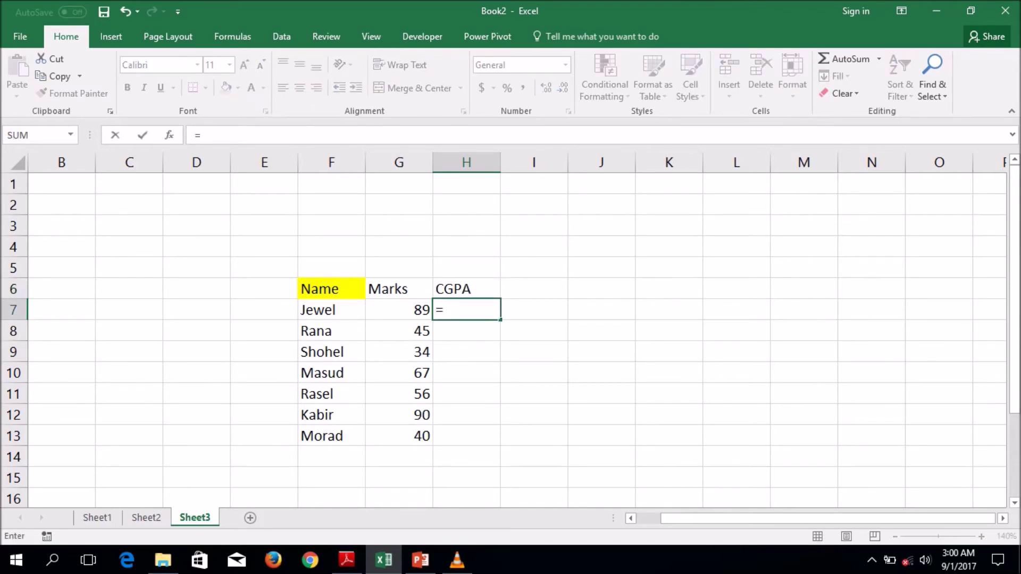
pyautogui.write('if')
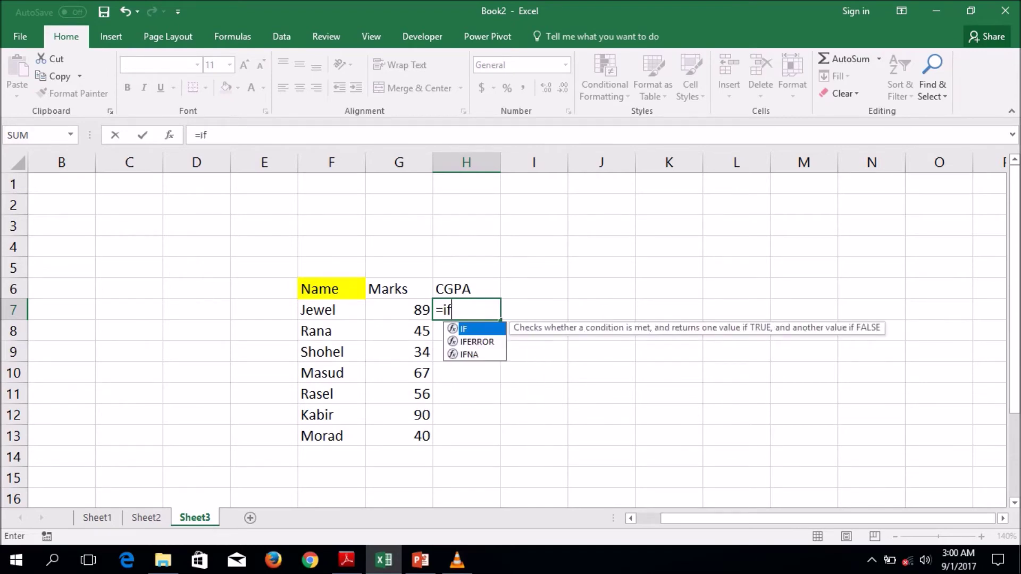
pyautogui.write('(')
pyautogui.click(398, 310)
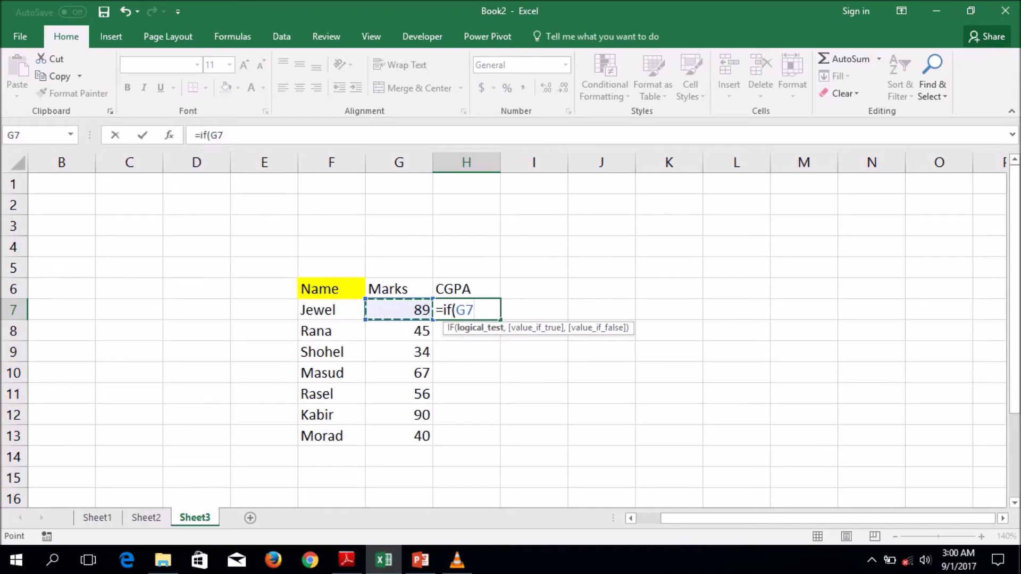
pyautogui.write('>=80.')
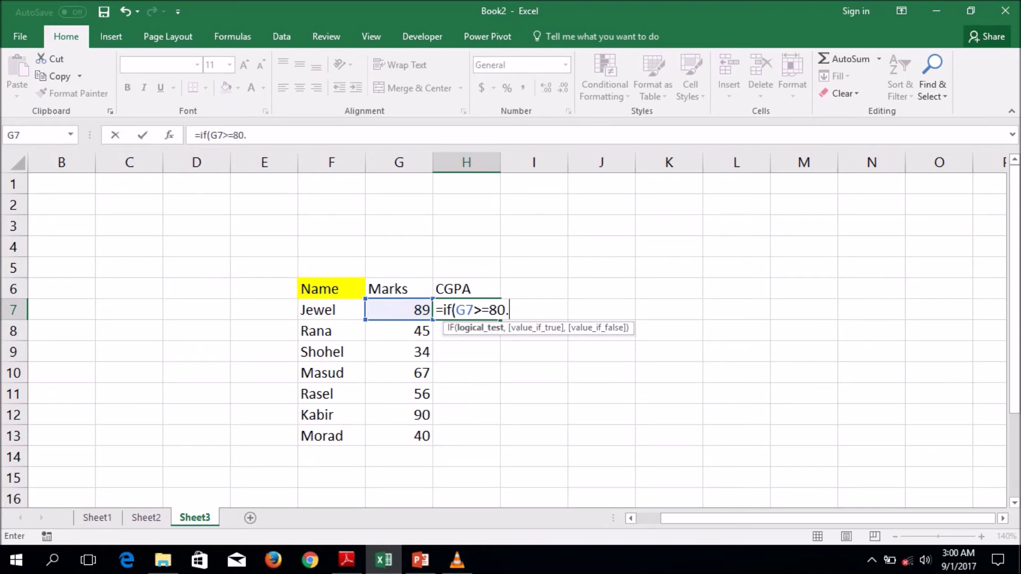
pyautogui.press('BackSpace')
pyautogui.write(',')
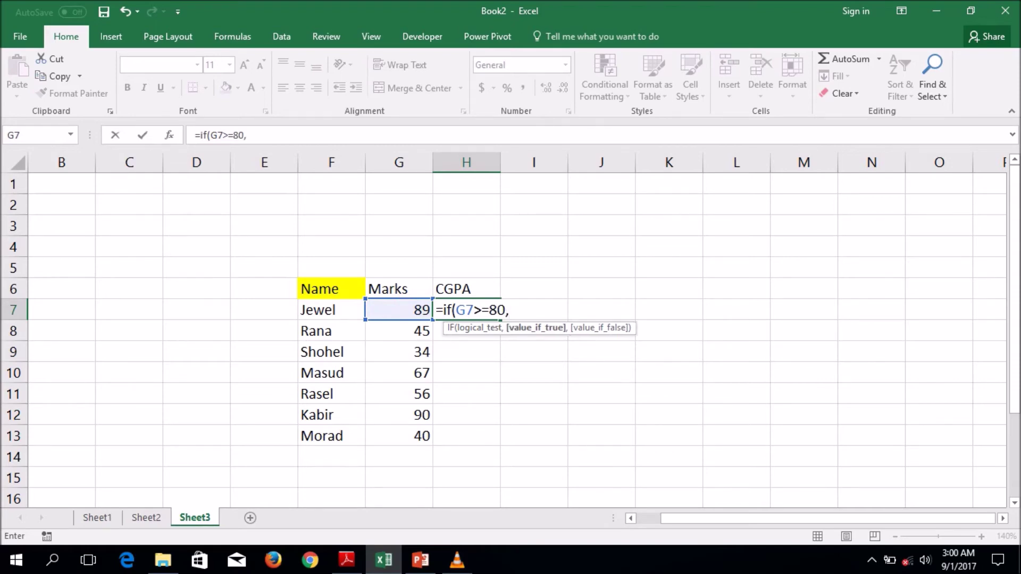
pyautogui.write('"A+",')
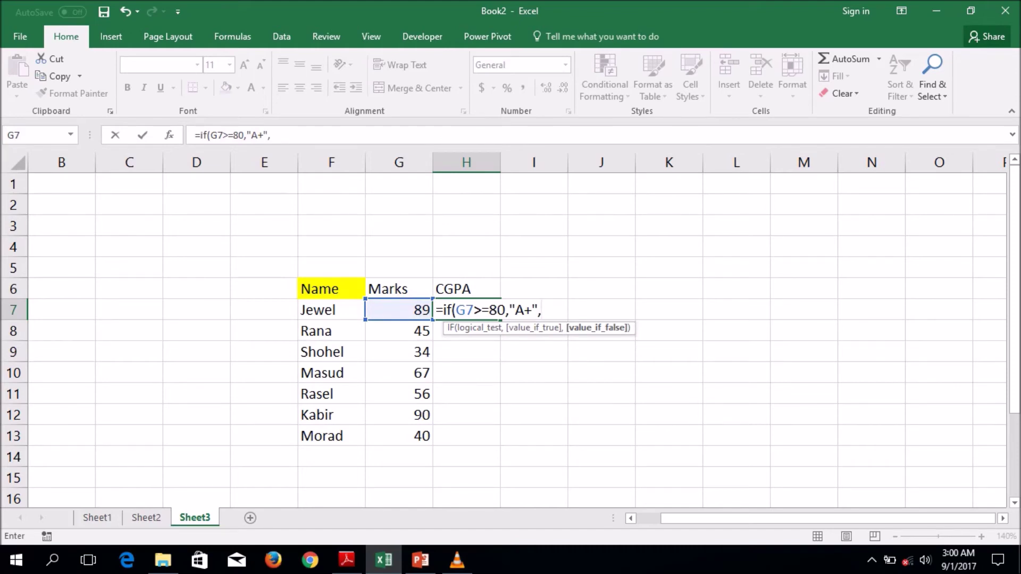
# Nest a second IF in the H7 formula that returns "A" when G7>=75
pyautogui.write('if')
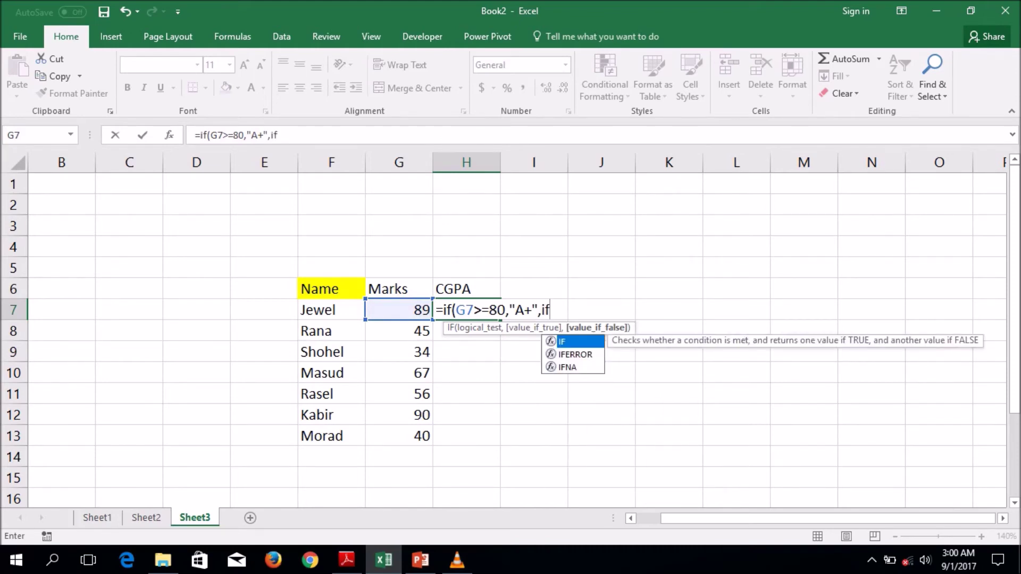
pyautogui.write('(')
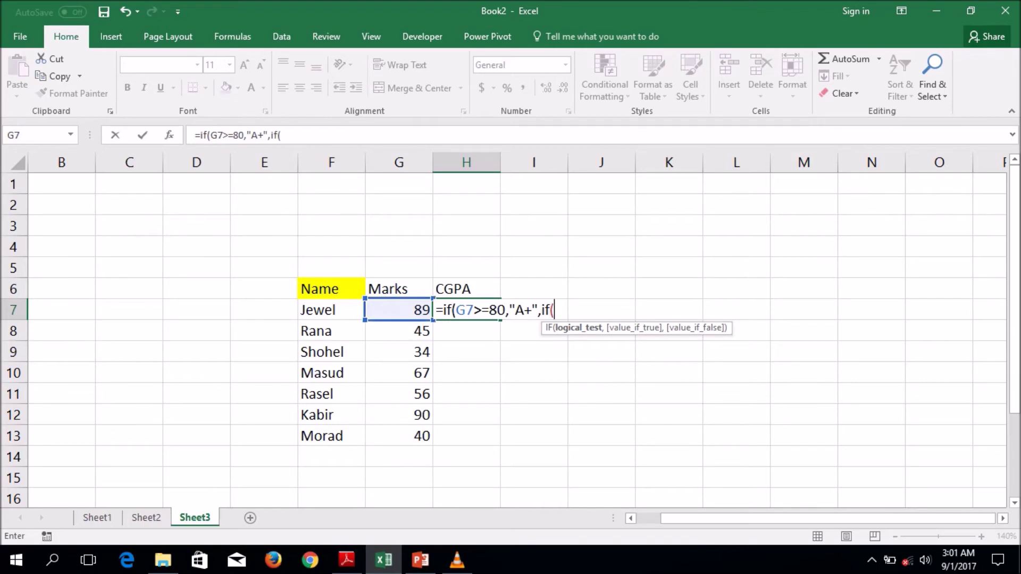
pyautogui.click(398, 309)
pyautogui.write('>=')
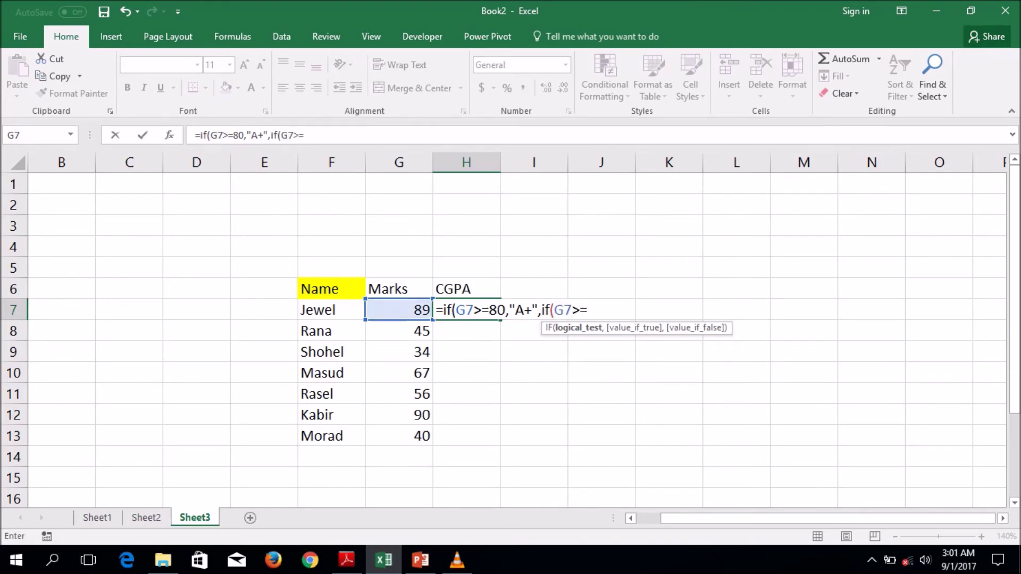
pyautogui.write('75,"')
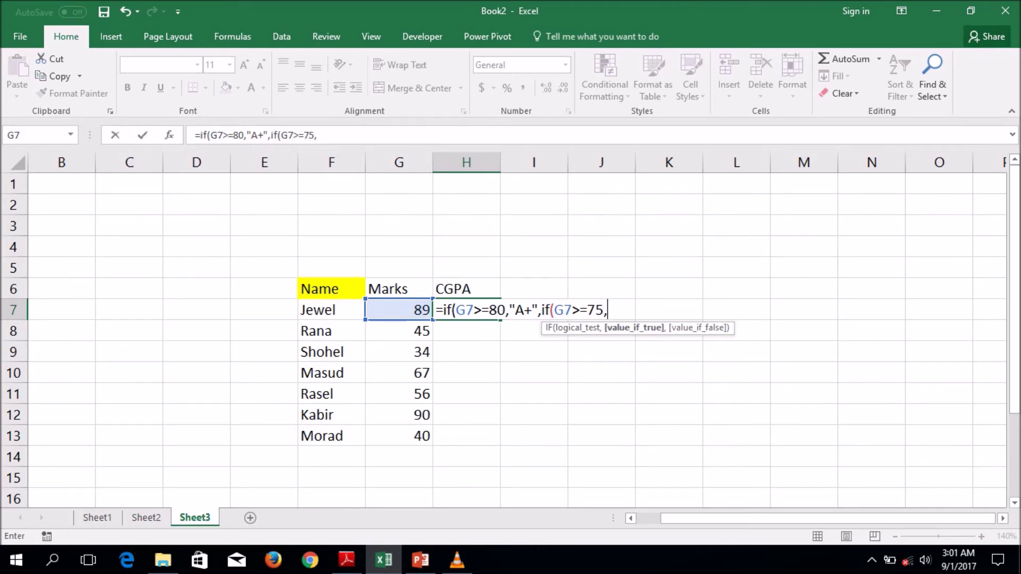
pyautogui.write('A",')
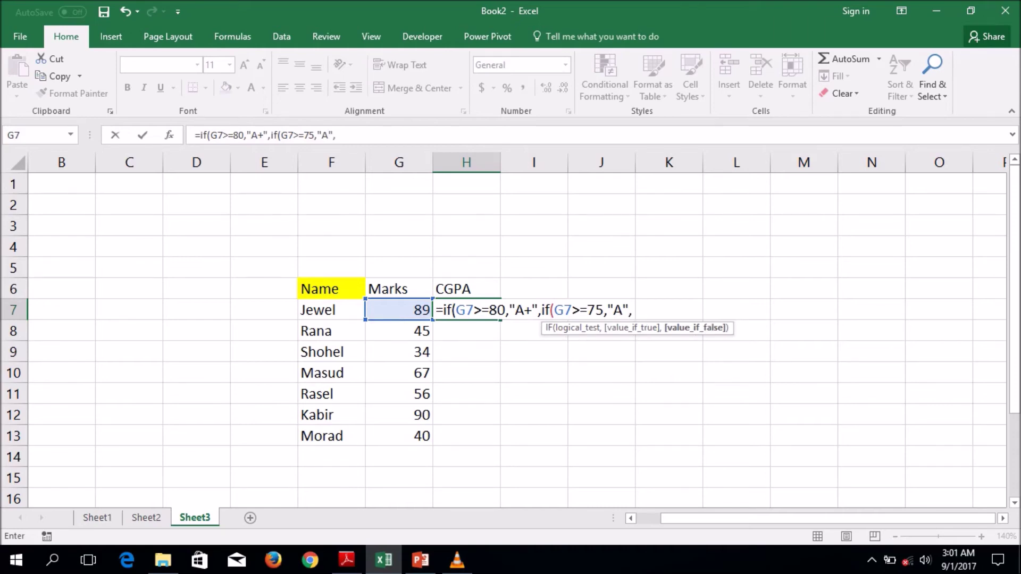
# Nest a third IF returning "A" when G7>=70, try to enter the formula, and decline the suggested correction
pyautogui.write('if(')
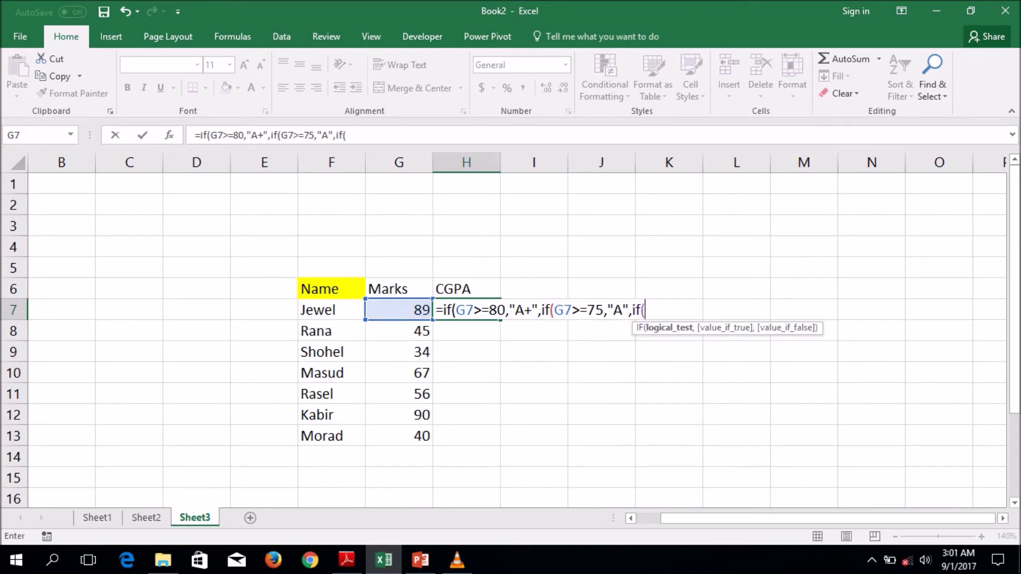
pyautogui.press('Left')
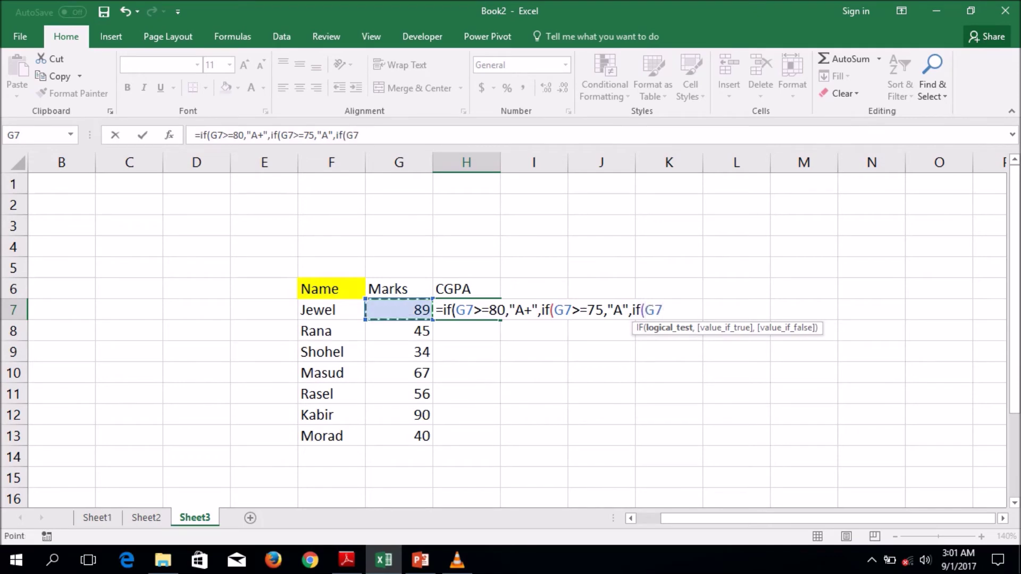
pyautogui.write('>=70,"')
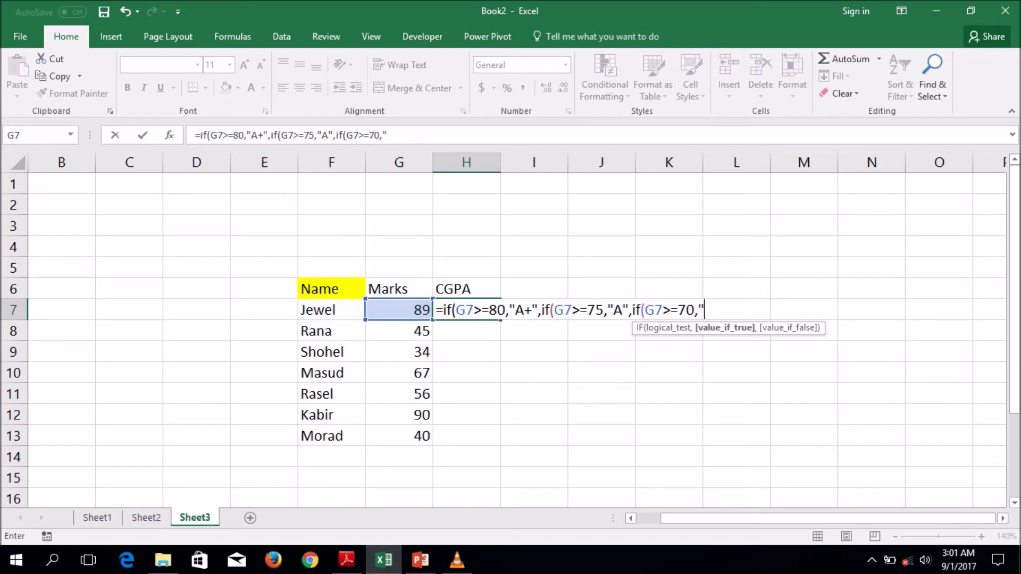
pyautogui.write('A"')
pyautogui.press('Return')
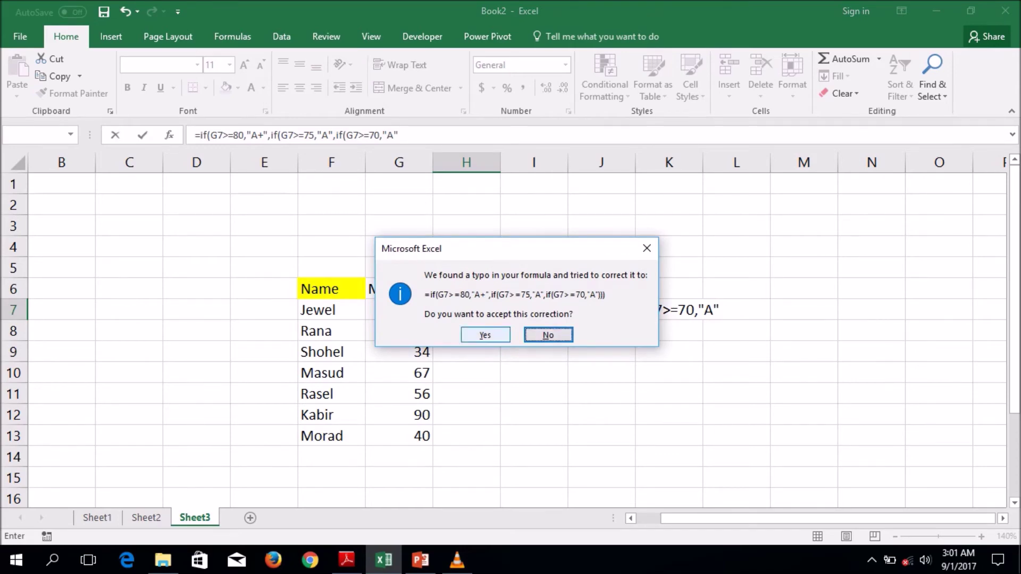
pyautogui.click(646, 249)
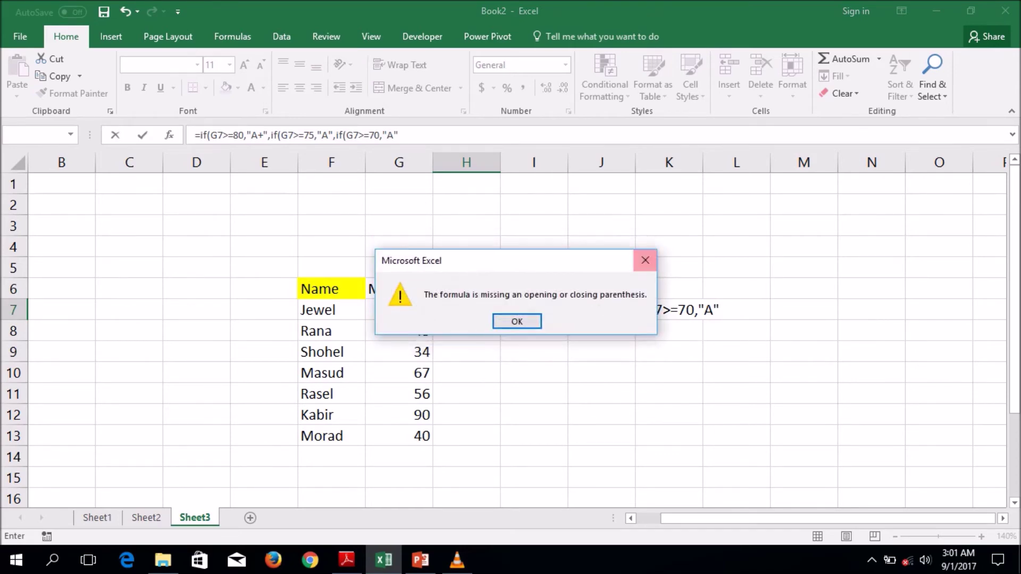
pyautogui.click(645, 260)
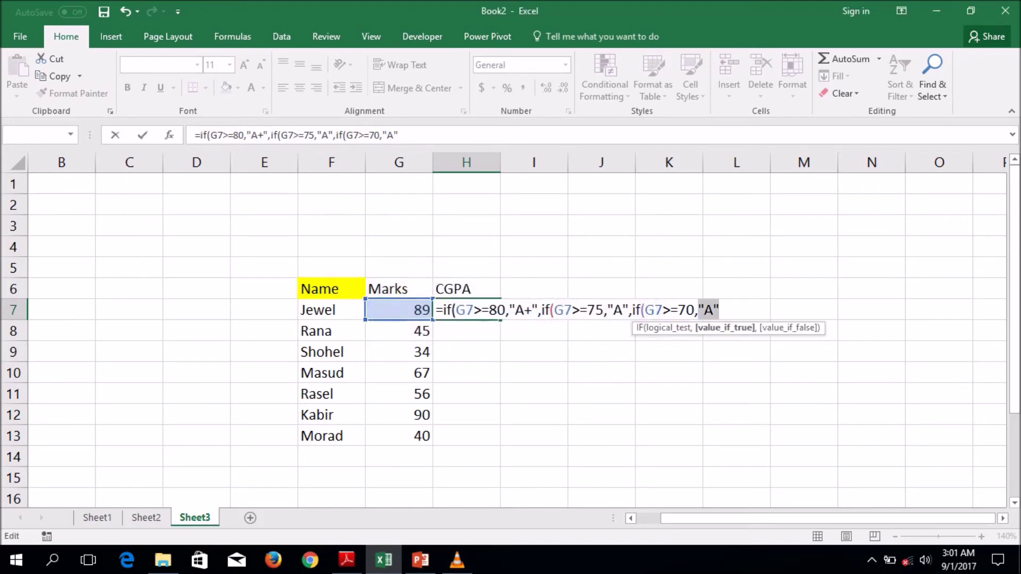
# Change the grade returned by the G7>=75 condition to "A-" in the H7 formula
pyautogui.click(613, 310)
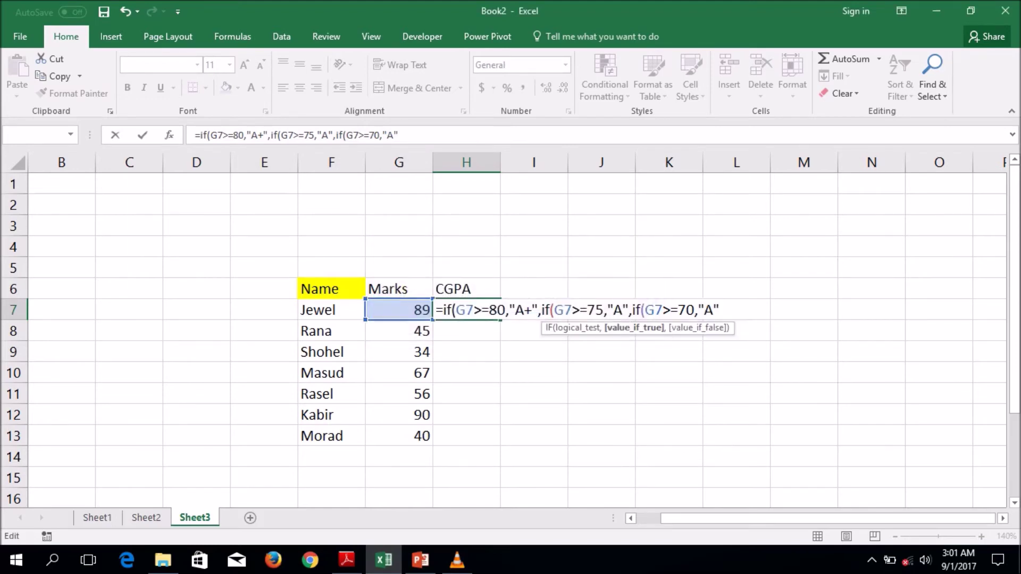
pyautogui.click(613, 310)
pyautogui.write('-')
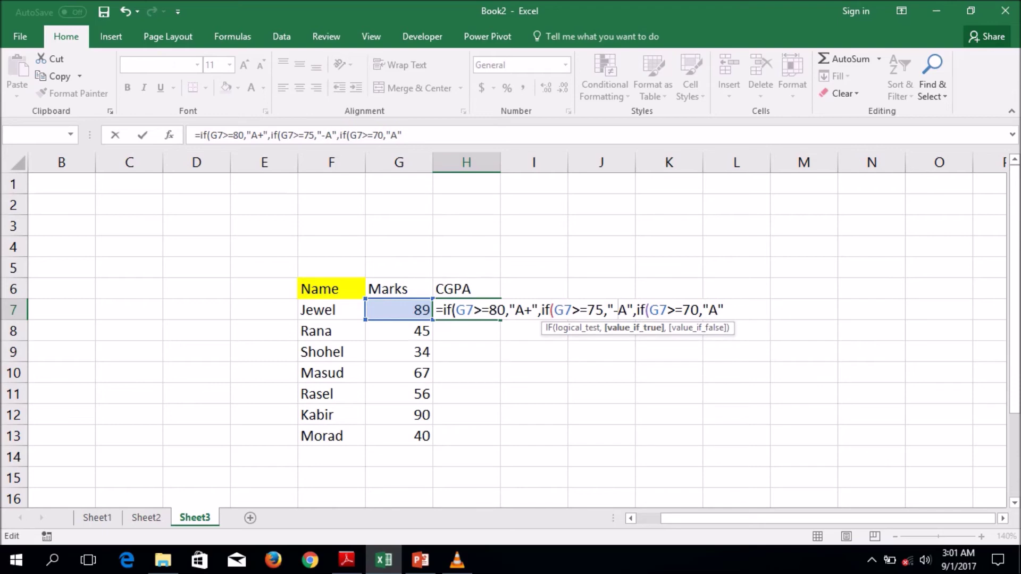
pyautogui.press('BackSpace')
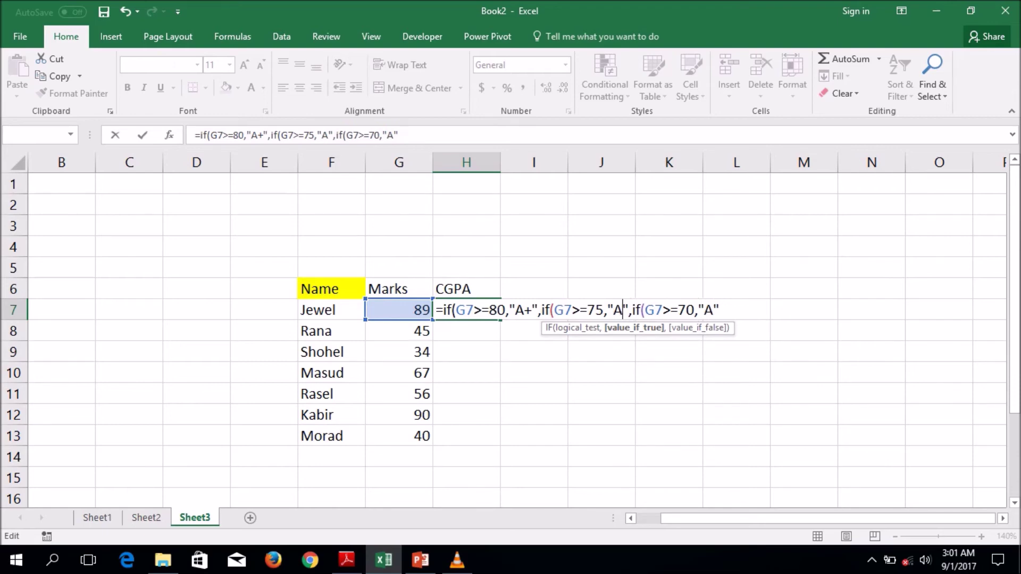
pyautogui.write('-')
# Append a nested IF to the end of the H7 formula that returns "B+" when G7>=65
pyautogui.click(718, 310)
pyautogui.click(724, 310)
pyautogui.write(',if')
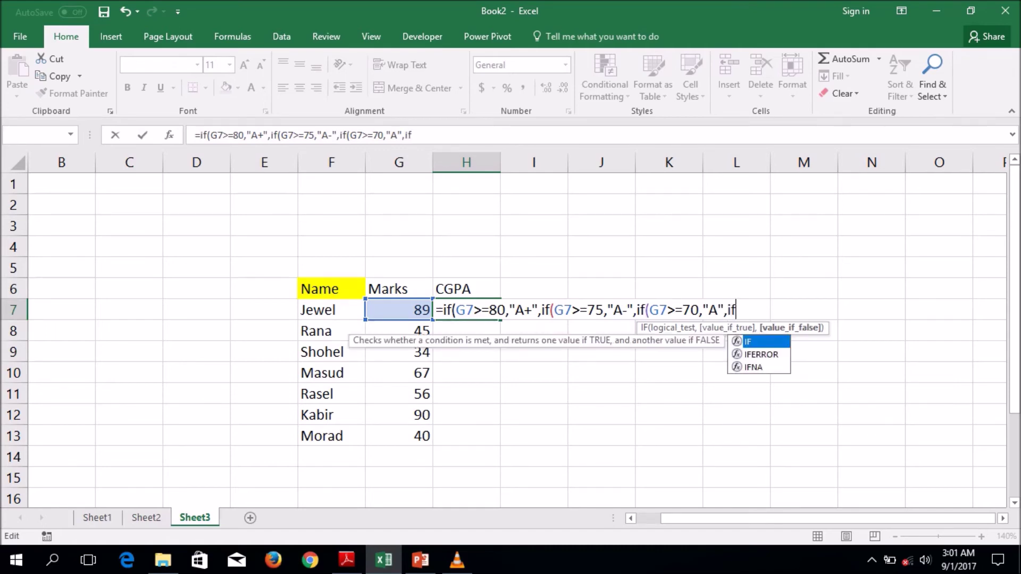
pyautogui.write('(')
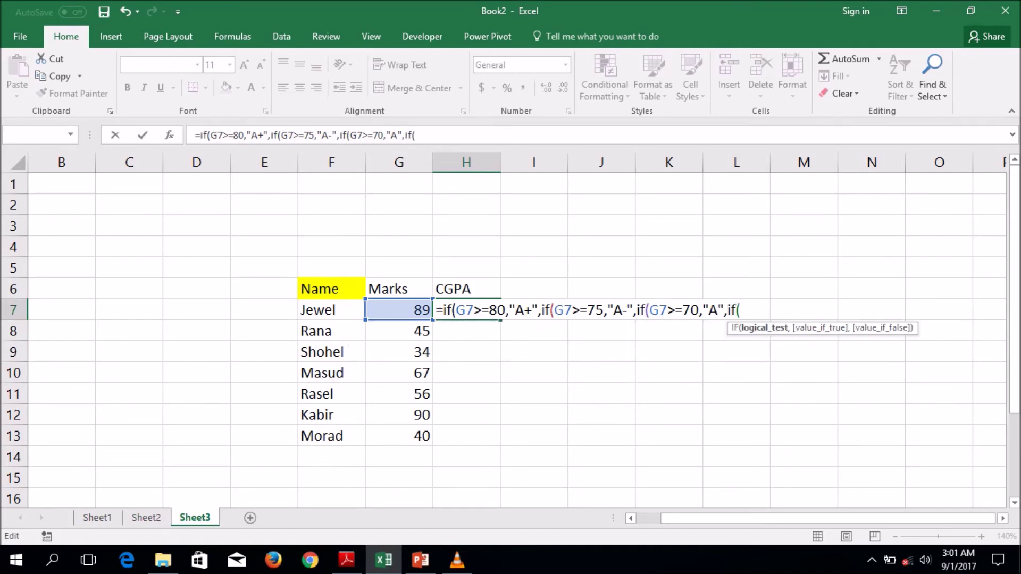
pyautogui.click(398, 310)
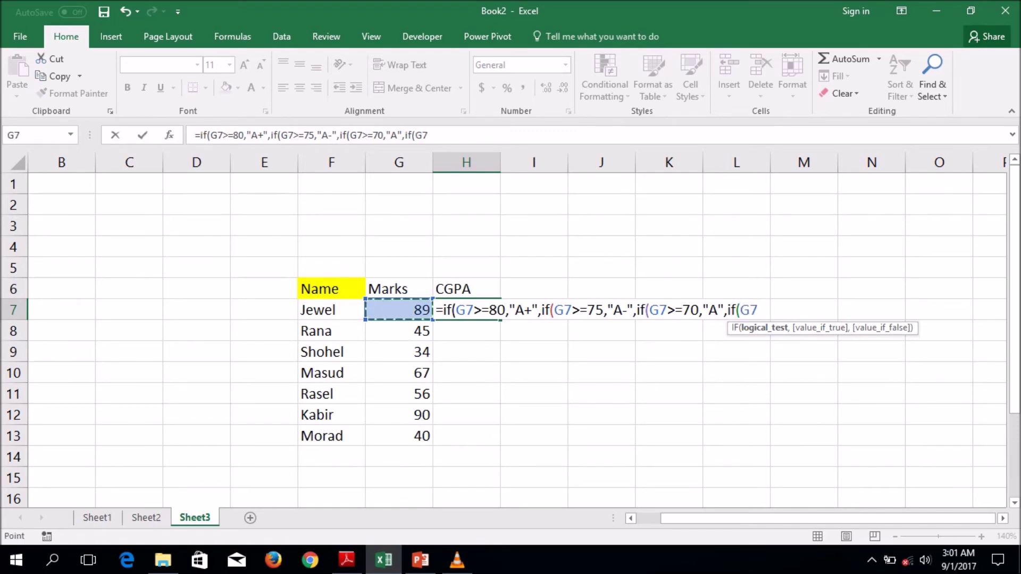
pyautogui.write('>=65,')
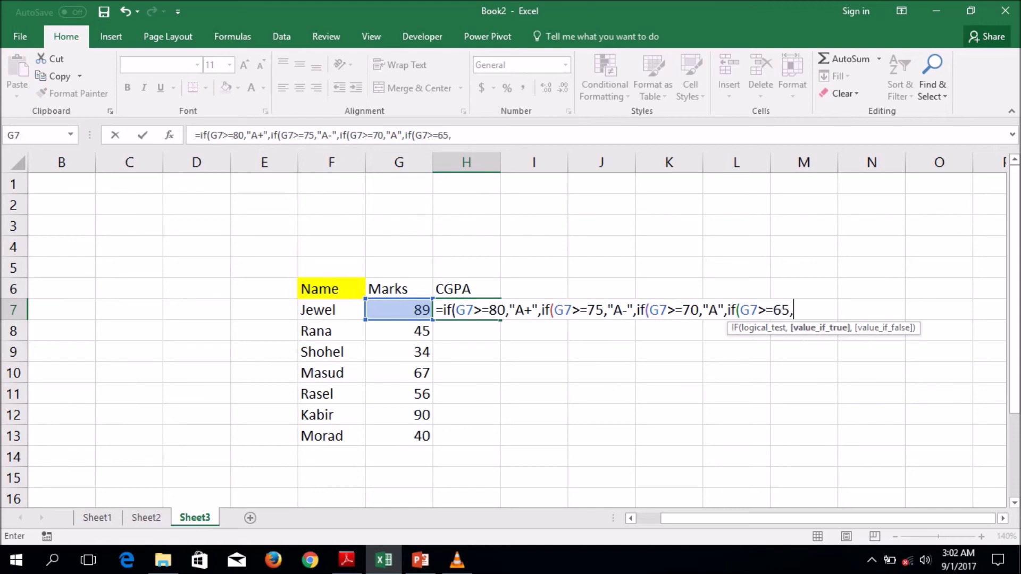
pyautogui.write('"')
pyautogui.write('B+",if')
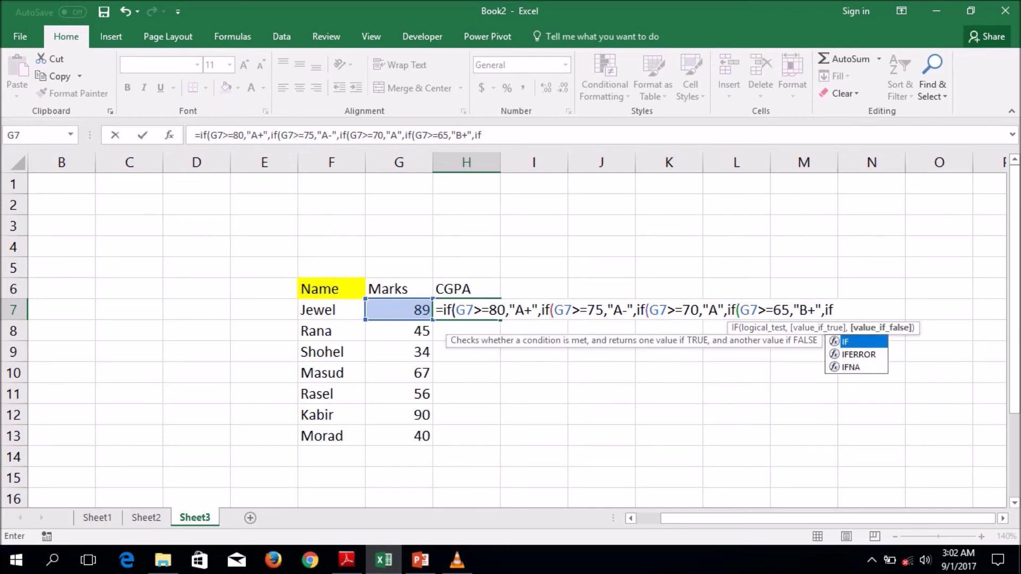
# Continue the H7 formula with a nested IF that returns "B" when G7>=60
pyautogui.write('(')
pyautogui.press('Left')
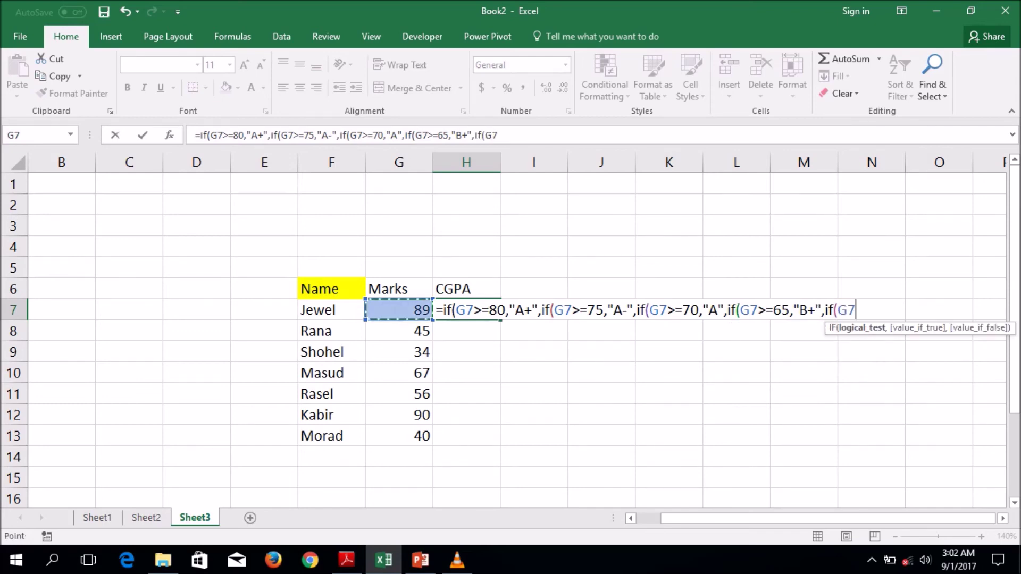
pyautogui.write('>=60')
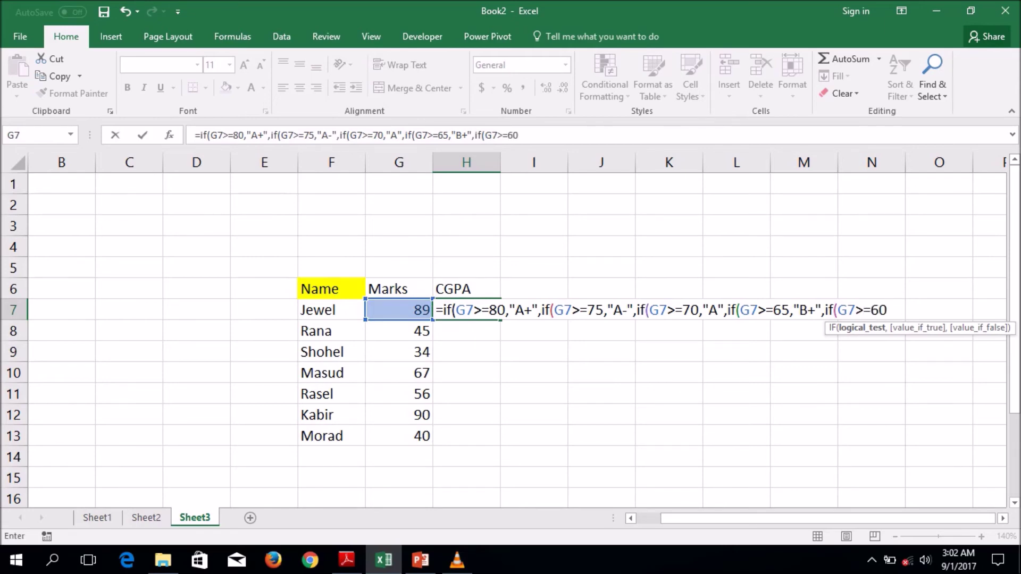
pyautogui.write(',"')
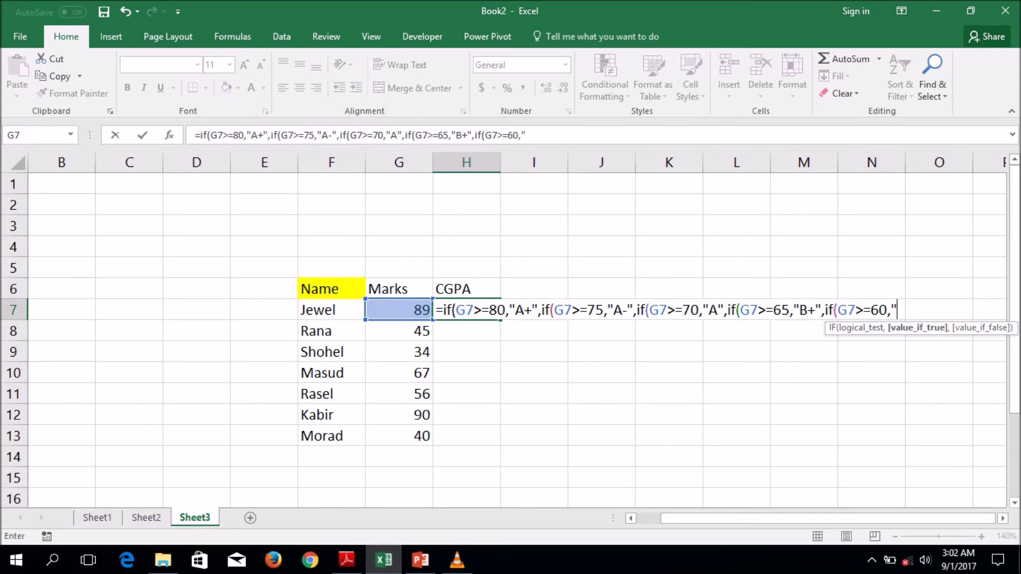
pyautogui.write('B",if(')
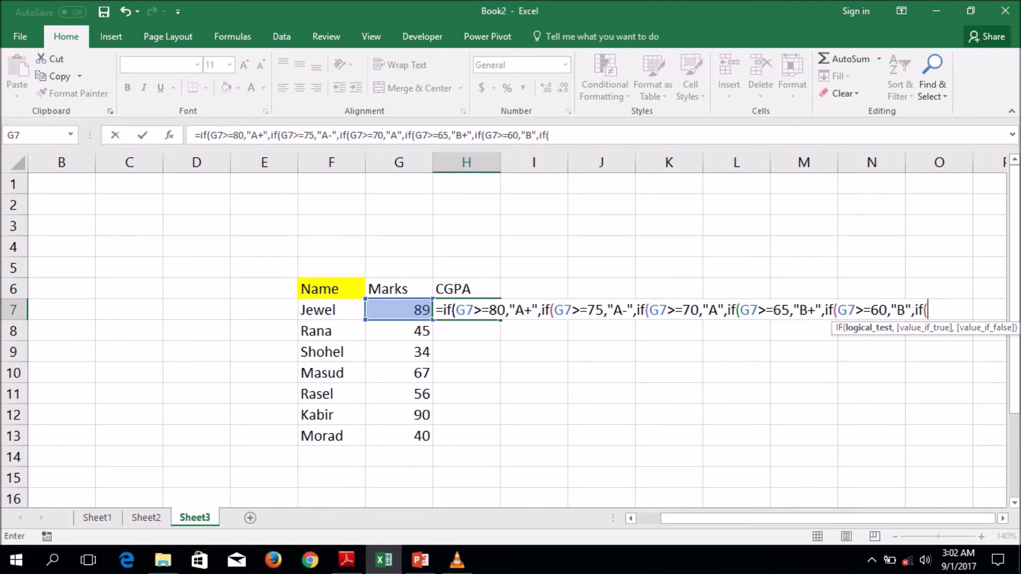
# Continue the H7 formula with nested IFs that return "C+" when G7>=55 and "C" when G7>=50
pyautogui.write('G7>=55,')
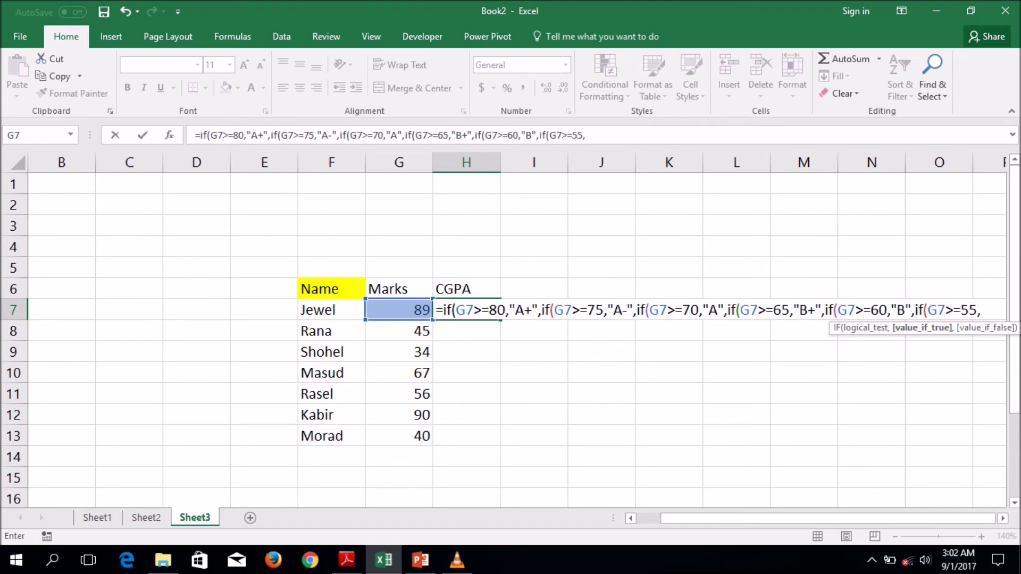
pyautogui.write('"C+"')
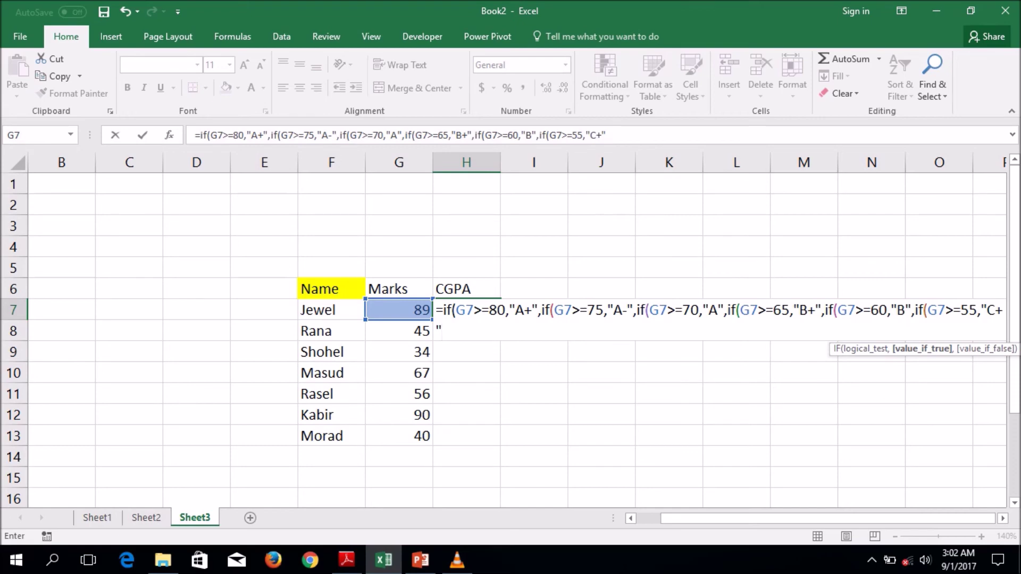
pyautogui.write(',if')
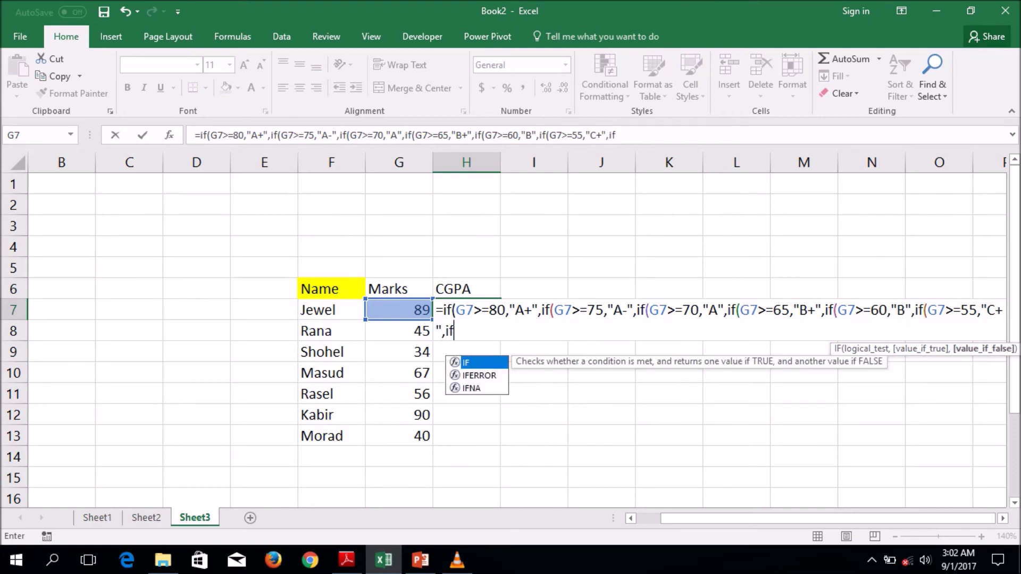
pyautogui.write('(')
pyautogui.click(398, 310)
pyautogui.write('>=')
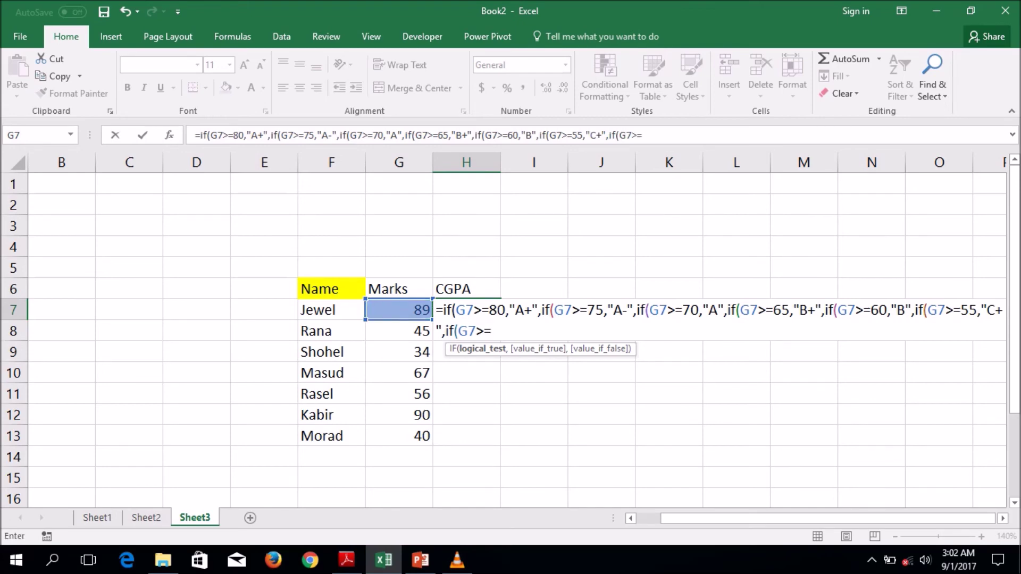
pyautogui.write('50,"C",')
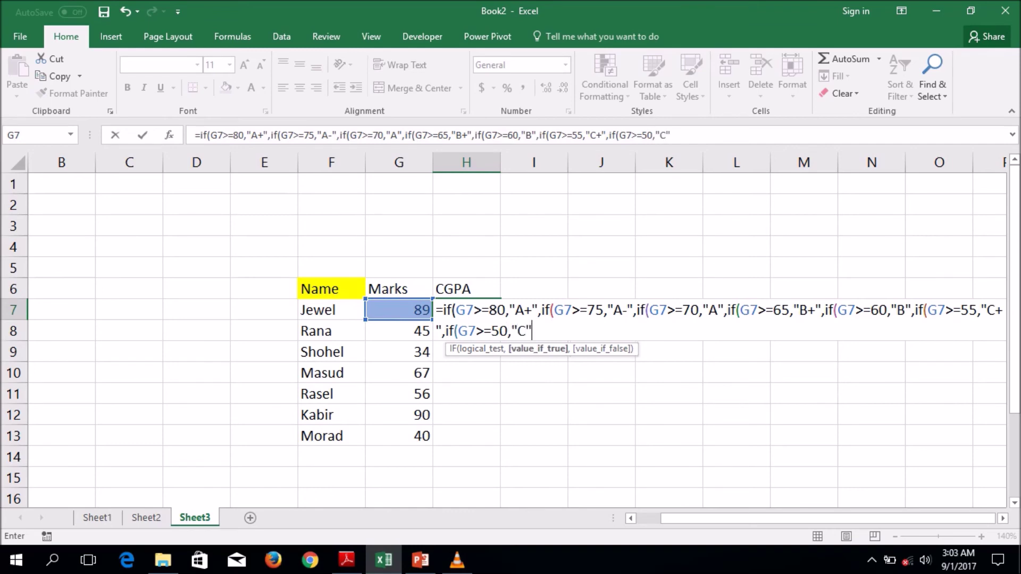
# Add a nested IF to the H7 formula that returns "D+" when G7>=45
pyautogui.write('if')
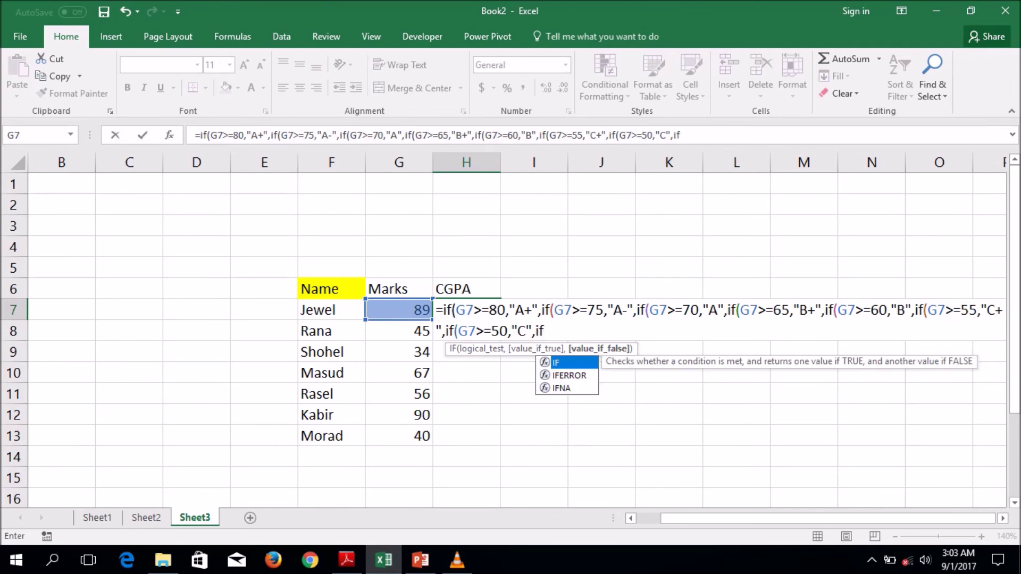
pyautogui.write('(G7>=')
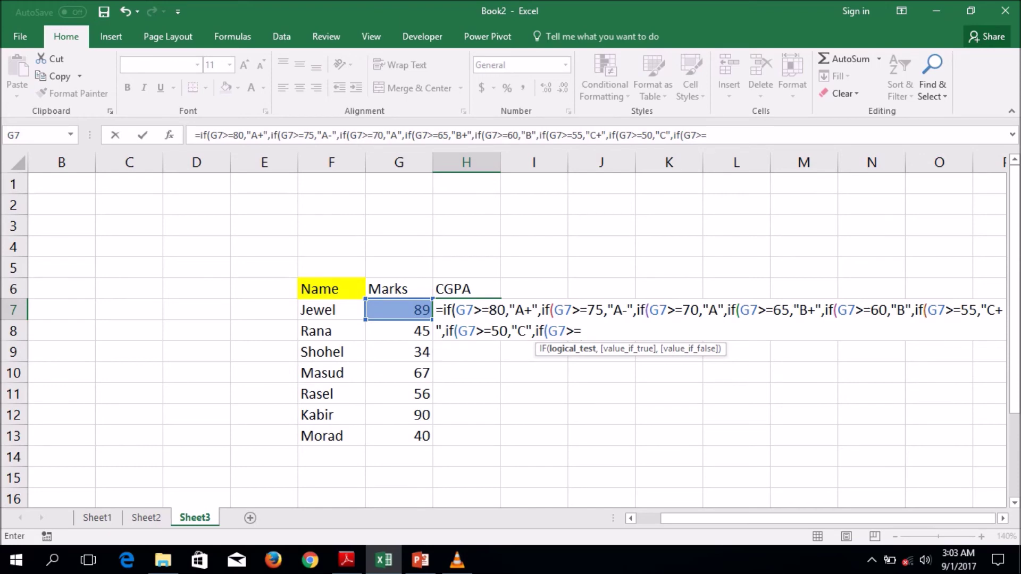
pyautogui.write('45,')
pyautogui.write('"D+')
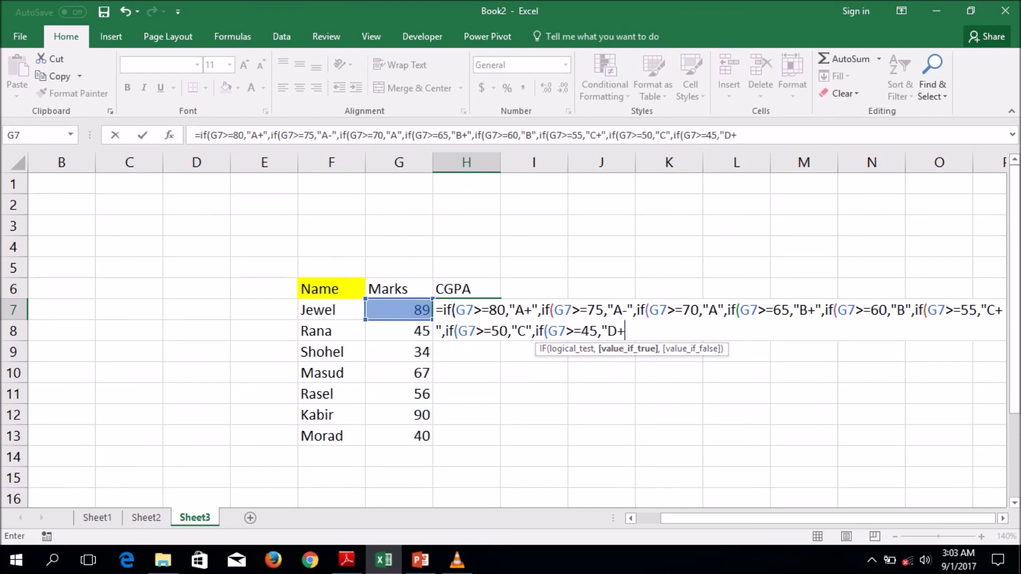
pyautogui.write('",')
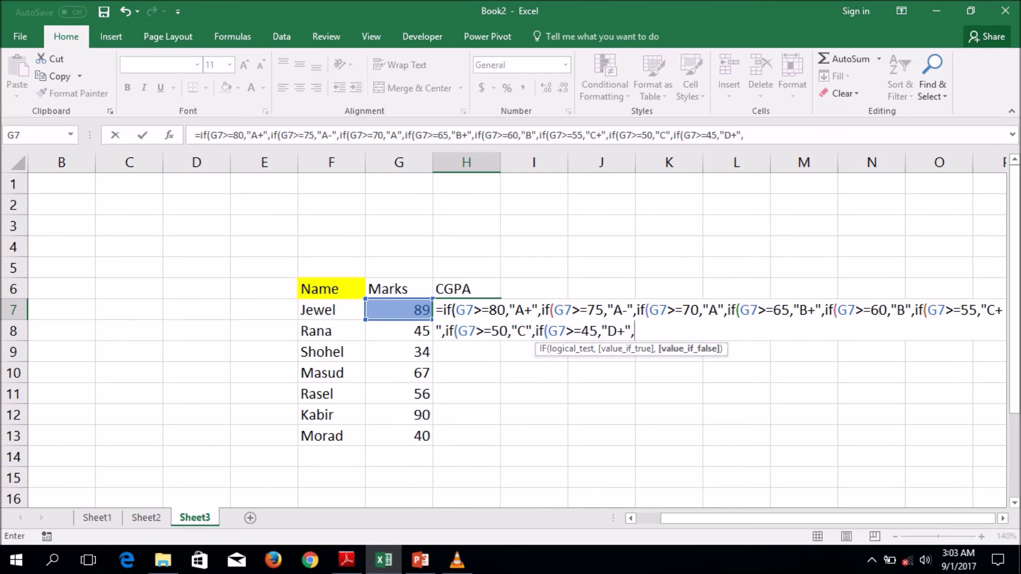
# Extend the H7 formula with a nested IF that returns "D" when G7>=40
pyautogui.write('if')
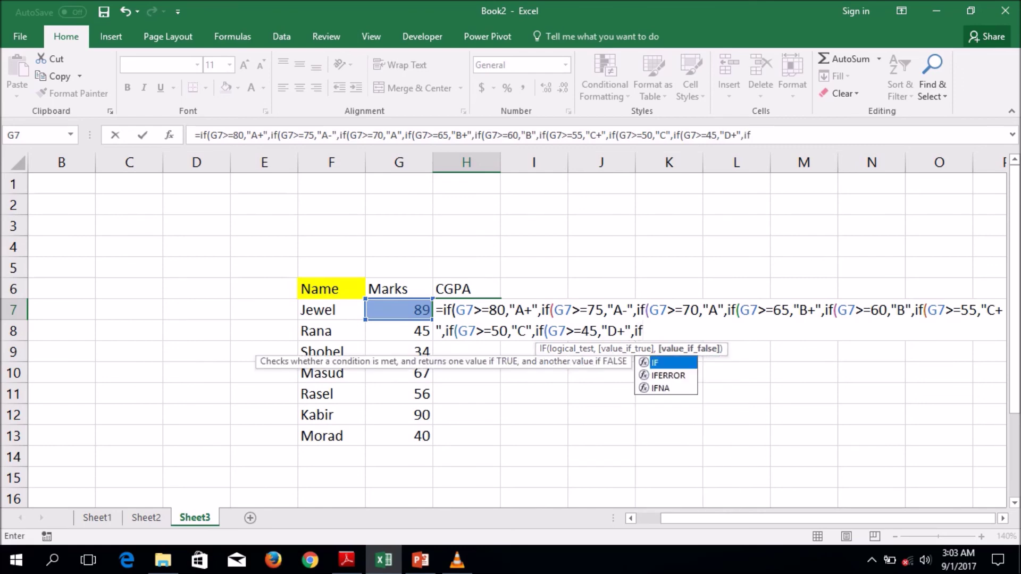
pyautogui.write('(')
pyautogui.press('Left')
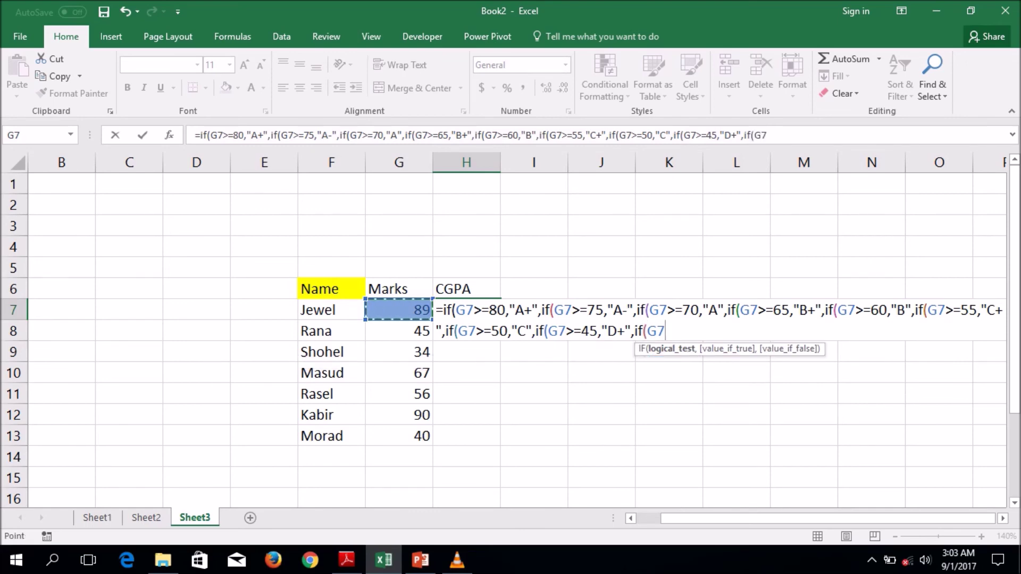
pyautogui.write('>=40')
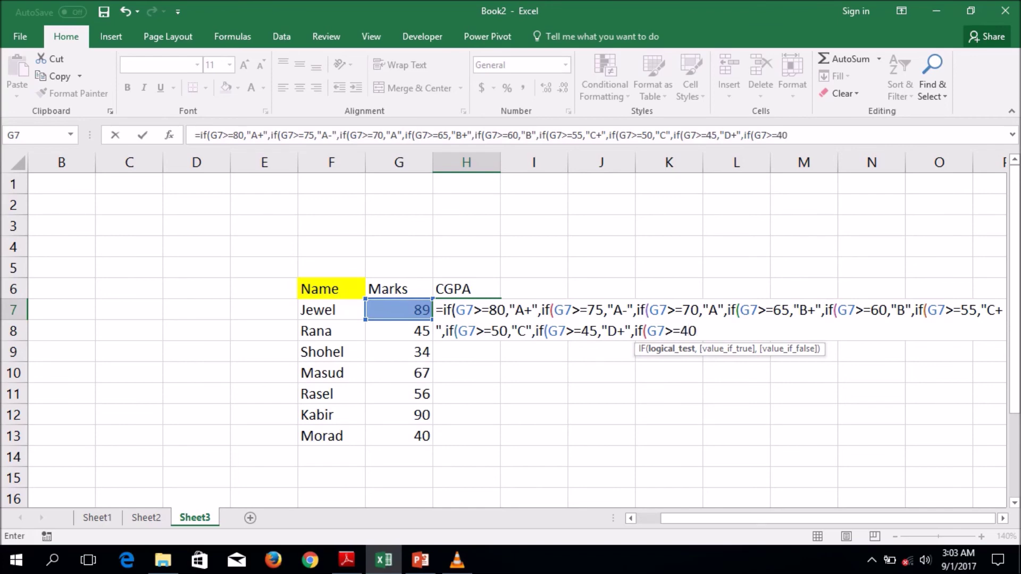
pyautogui.write('"')
pyautogui.press('BackSpace')
pyautogui.write(',"D",')
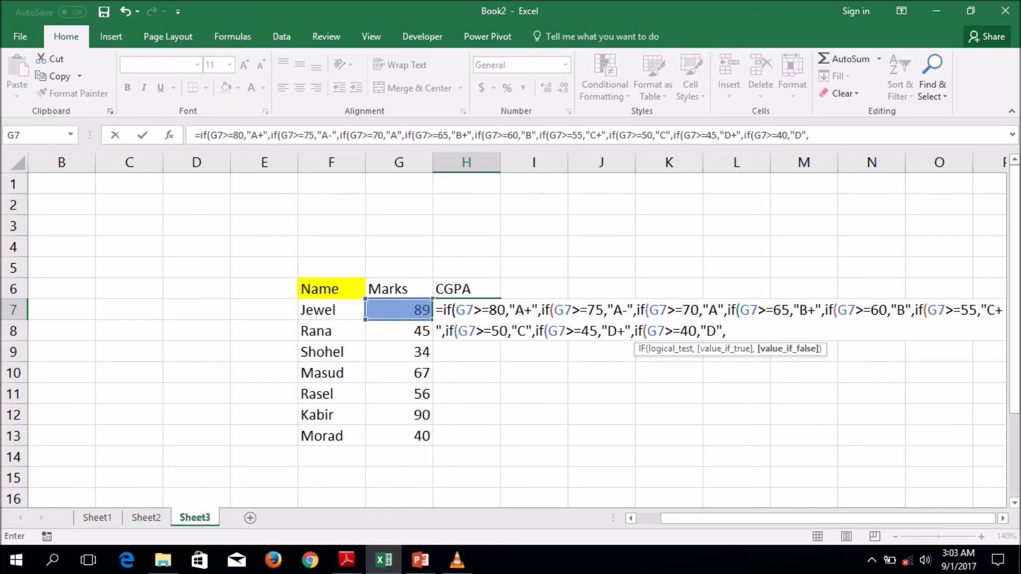
# Finish the H7 formula with "F" as the fallback grade, close all nested IFs, and fill it down to H13
pyautogui.write('"F")))))))))')
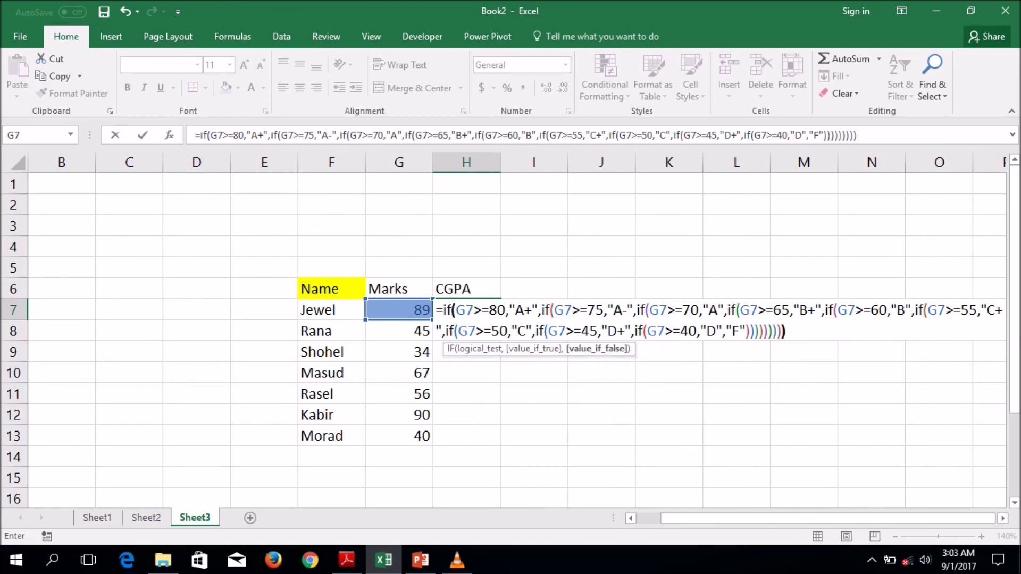
pyautogui.press('Return')
pyautogui.click(465, 309)
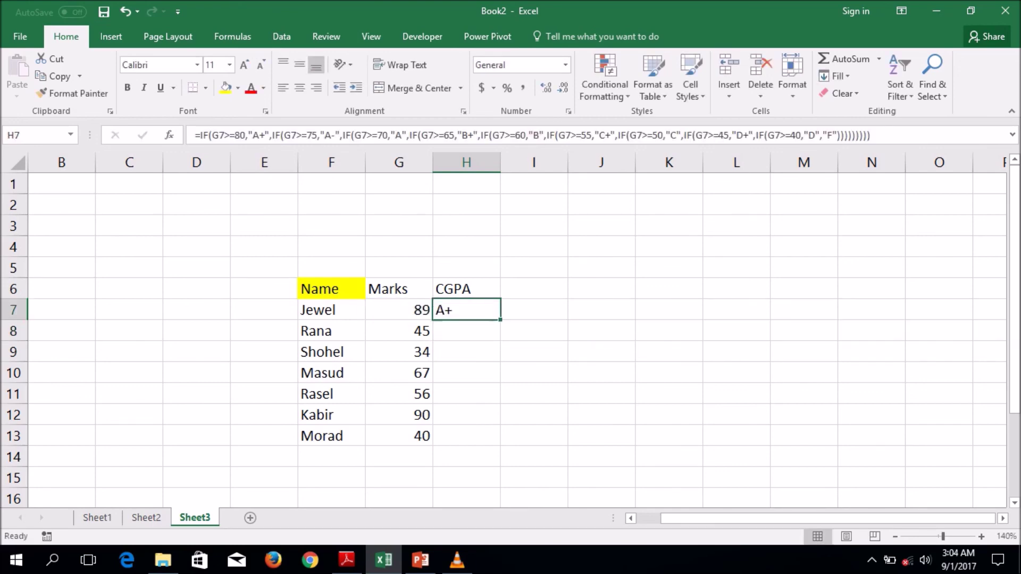
pyautogui.doubleClick(499, 320)
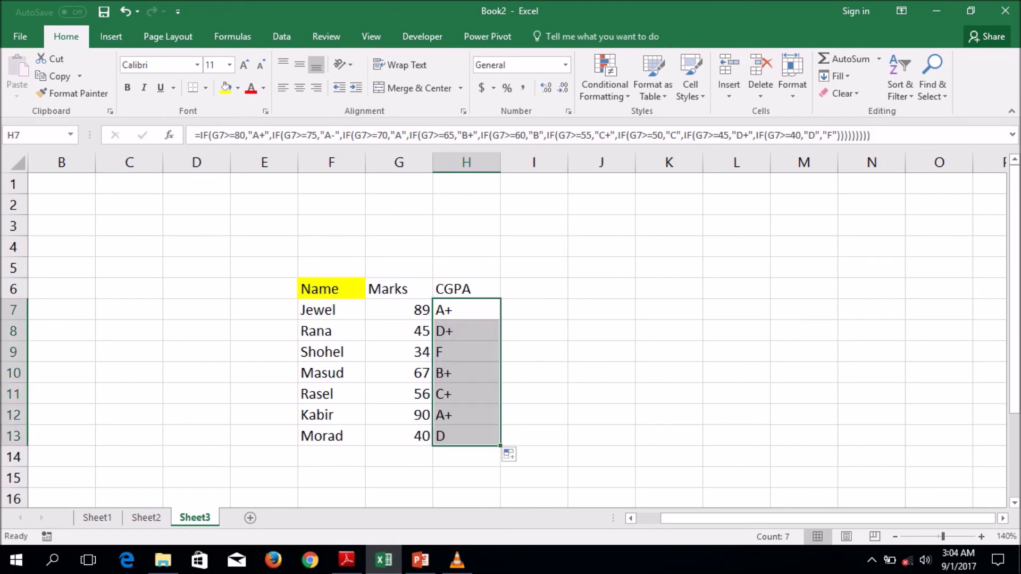
# Check the grades in H9, H10 and H13 against their marks
pyautogui.click(466, 351)
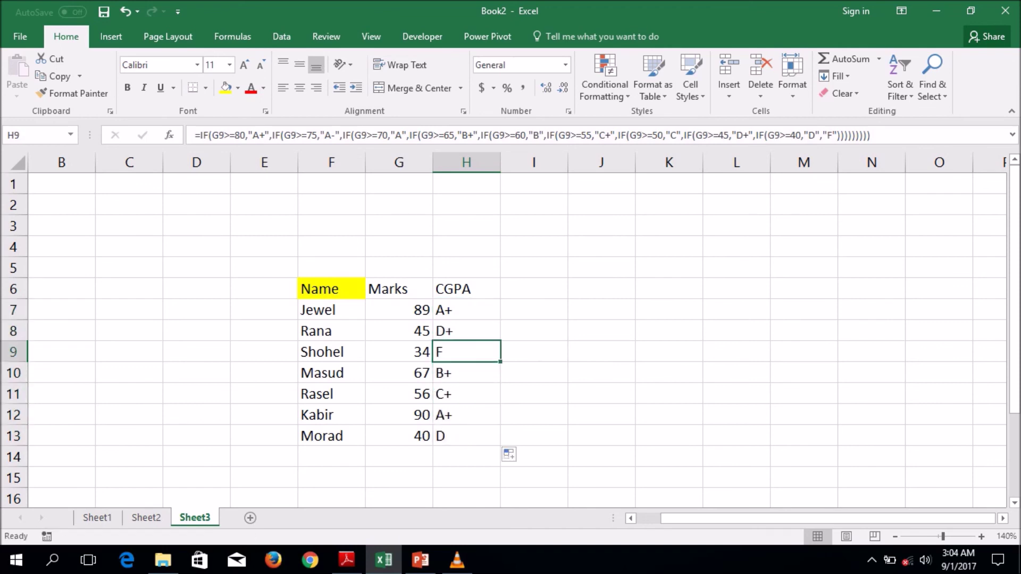
pyautogui.click(399, 352)
pyautogui.click(466, 351)
pyautogui.click(466, 373)
pyautogui.click(466, 436)
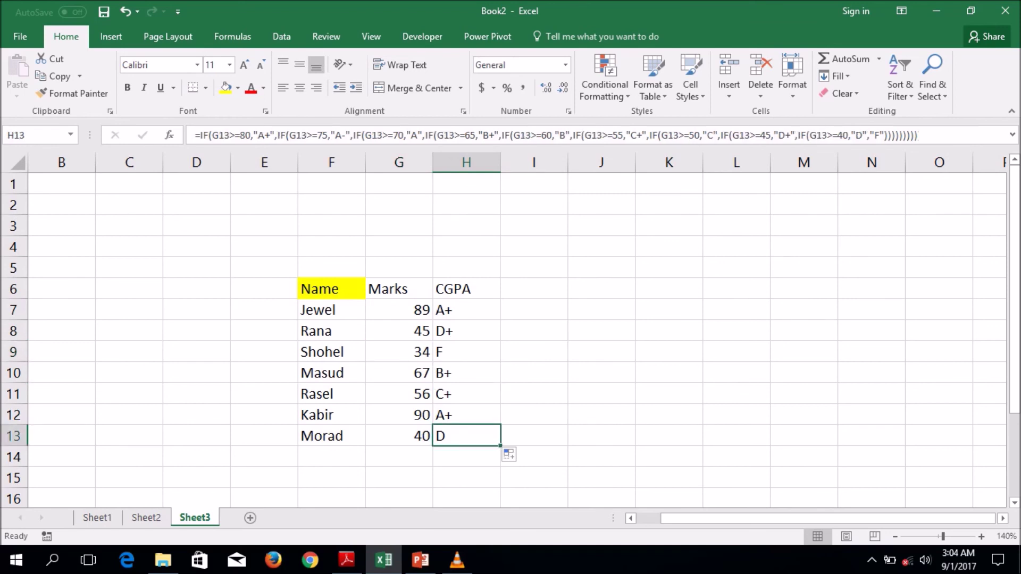
# Set the mark in G8 to 44 to test the grade formula
pyautogui.click(466, 331)
pyautogui.click(399, 331)
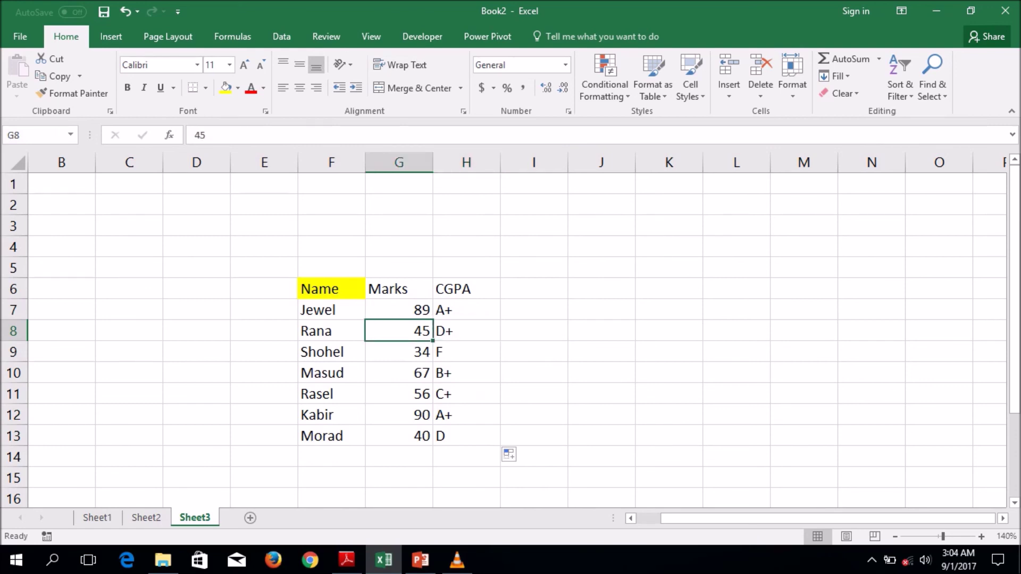
pyautogui.press('F2')
pyautogui.press('BackSpace')
pyautogui.write('4')
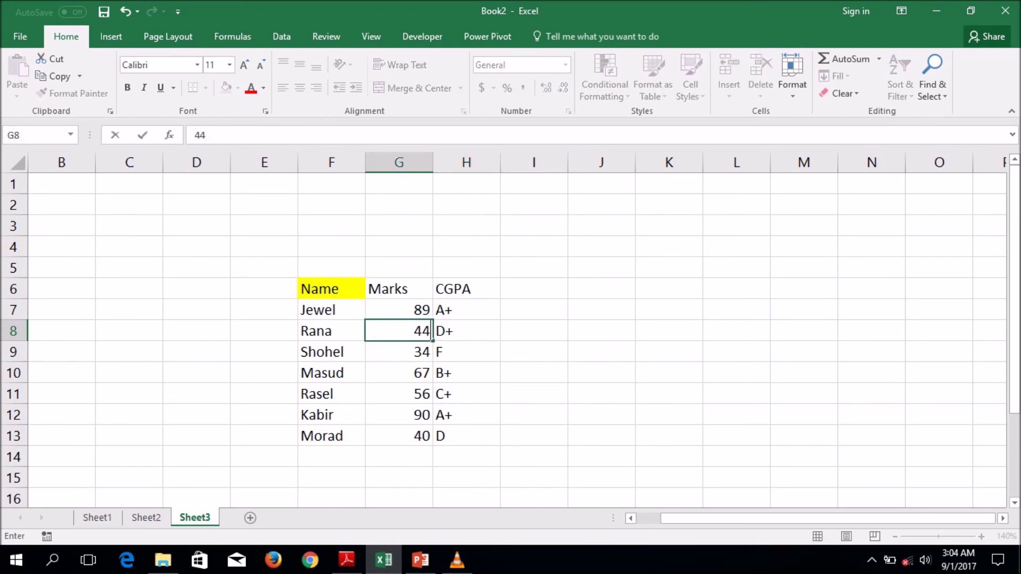
pyautogui.press('Tab')
# Set the mark in G8 to 47 and look over the grades in the CGPA column
pyautogui.click(398, 331)
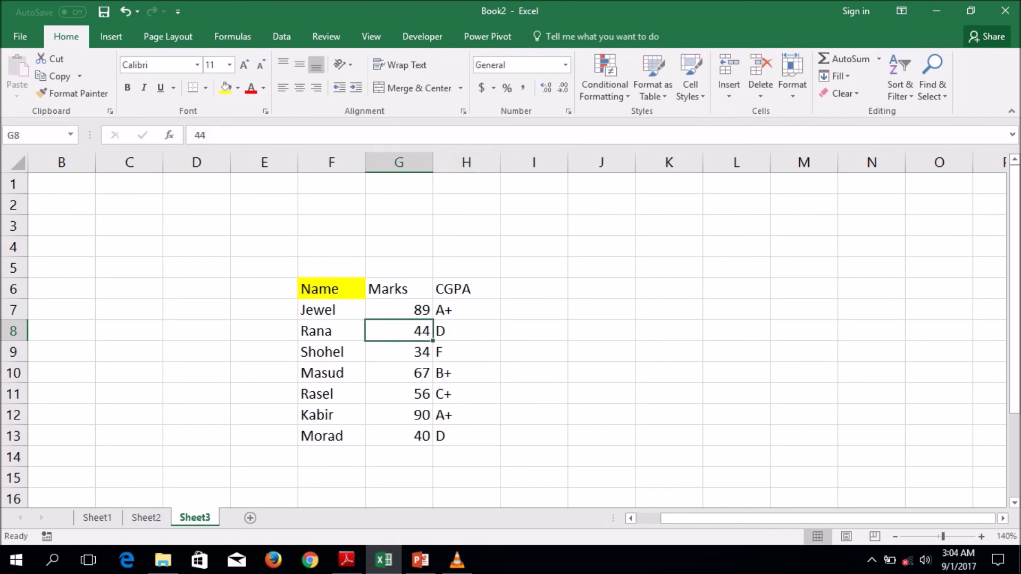
pyautogui.press('F2')
pyautogui.press('BackSpace')
pyautogui.write('7')
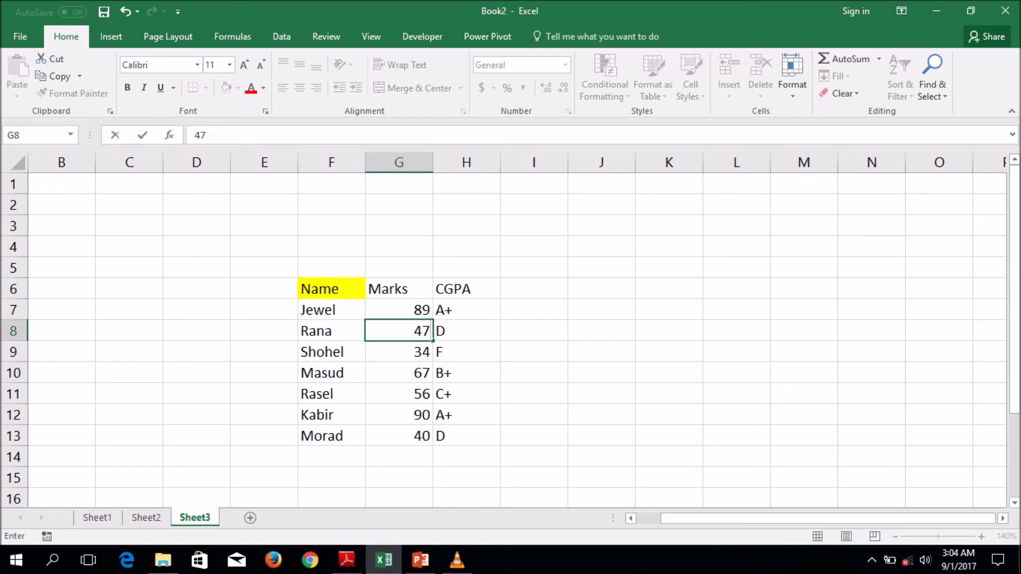
pyautogui.press('Tab')
pyautogui.moveTo(466, 394); pyautogui.dragTo(466, 373)
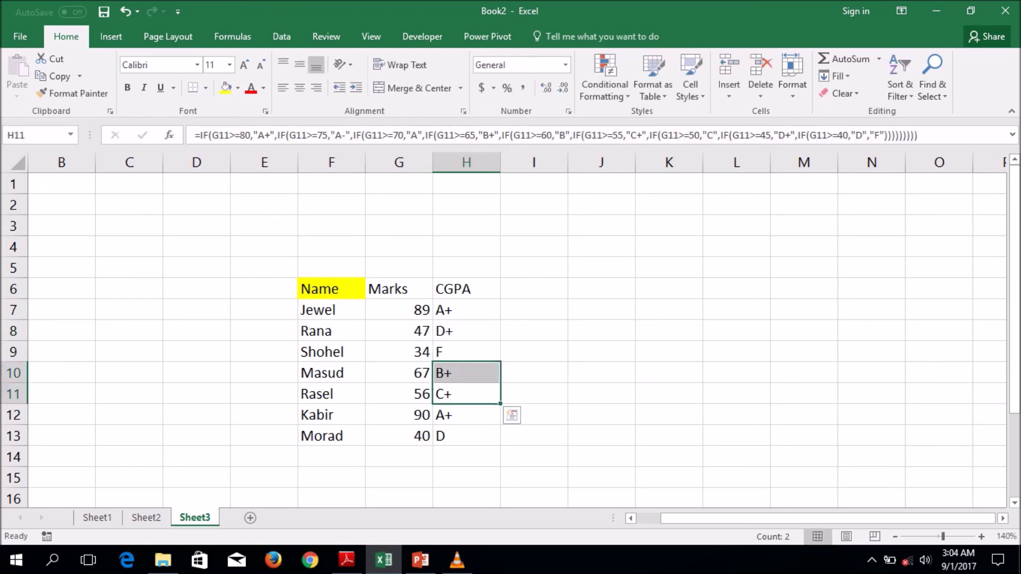
# Fill the header cells F6:H6 with yellow
pyautogui.moveTo(331, 289); pyautogui.dragTo(399, 288)
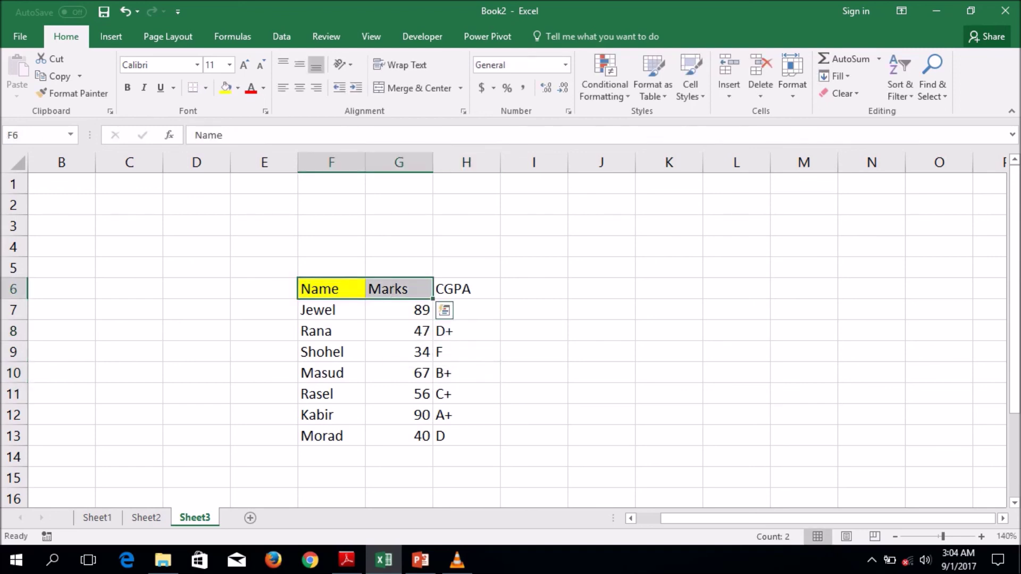
pyautogui.moveTo(331, 289); pyautogui.dragTo(473, 288)
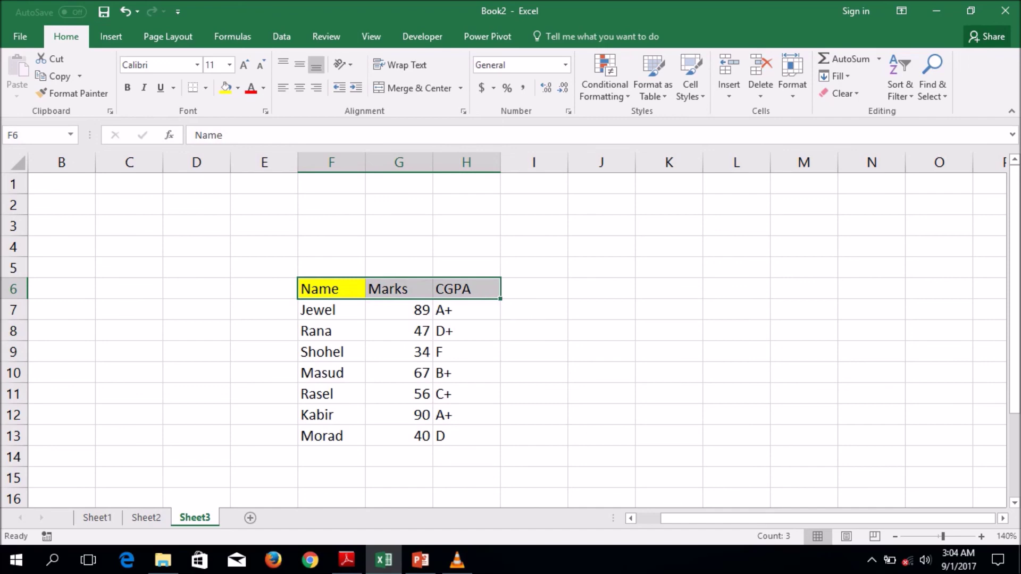
pyautogui.click(225, 88)
pyautogui.click(600, 310)
pyautogui.scroll(-2, 600, 310)
pyautogui.scroll(2, 511, 335)
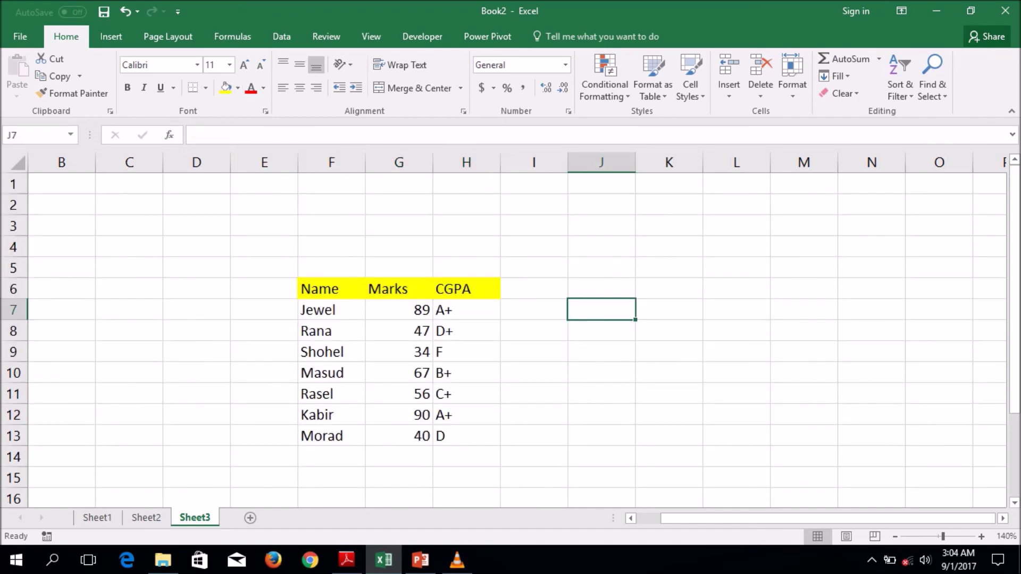
pyautogui.scroll(1, 510, 335)
pyautogui.scroll(-1, 510, 335)
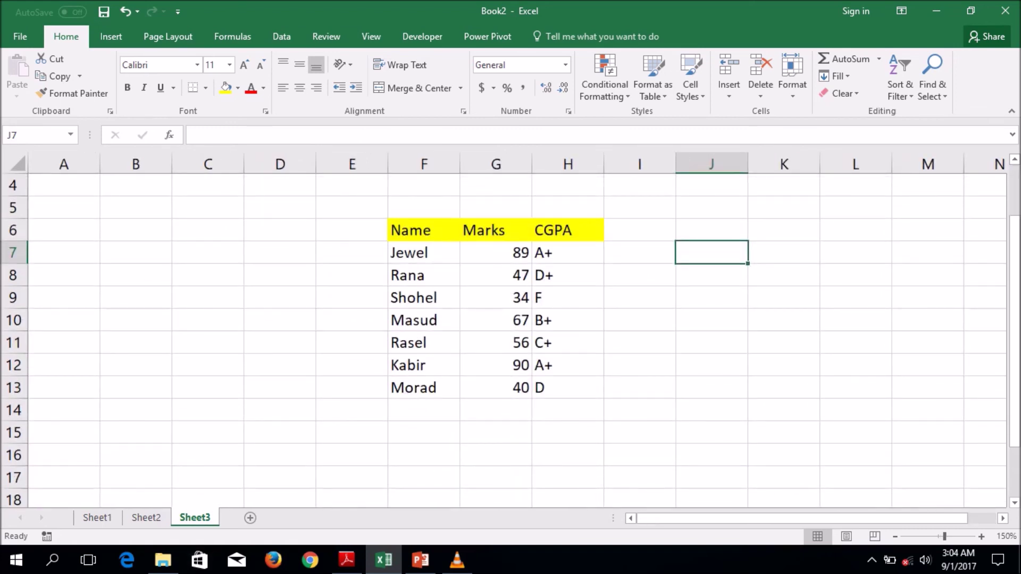
# Review the Voter/Non-Voter results in F3:F9 on Sheet2, and switch to VLC media player
pyautogui.click(146, 518)
pyautogui.moveTo(452, 230); pyautogui.dragTo(452, 366)
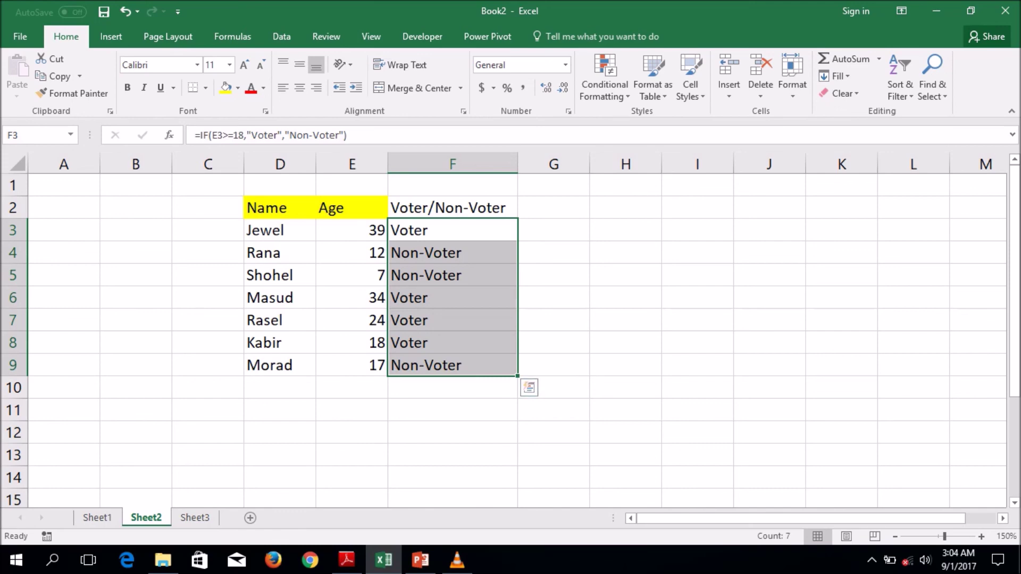
pyautogui.moveTo(457, 559)
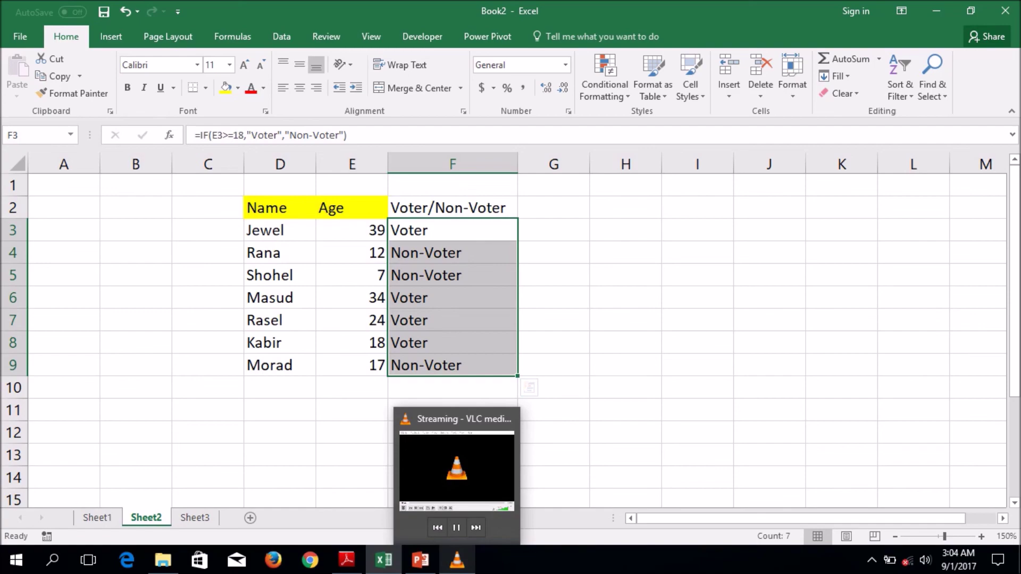
pyautogui.click(457, 559)
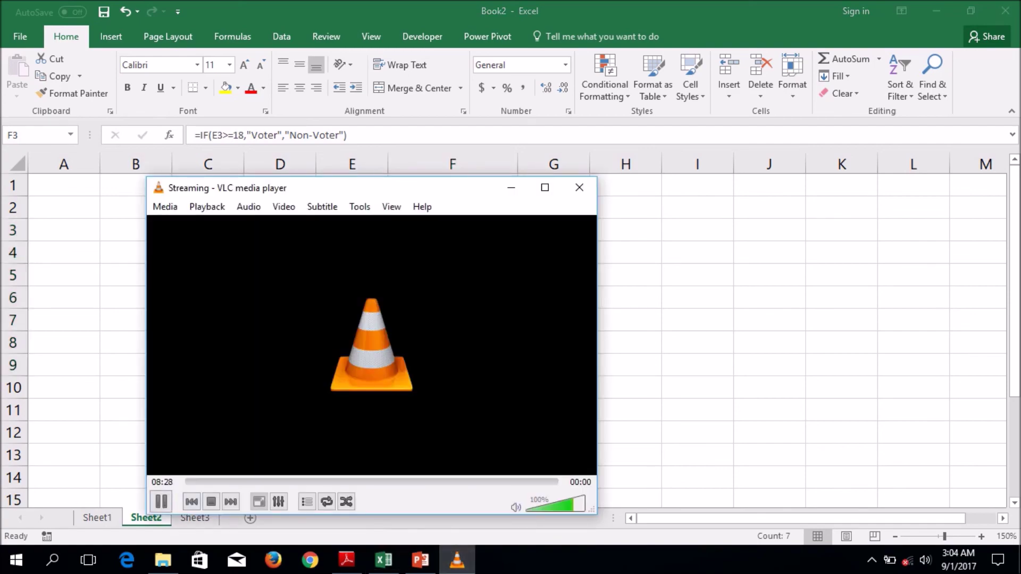